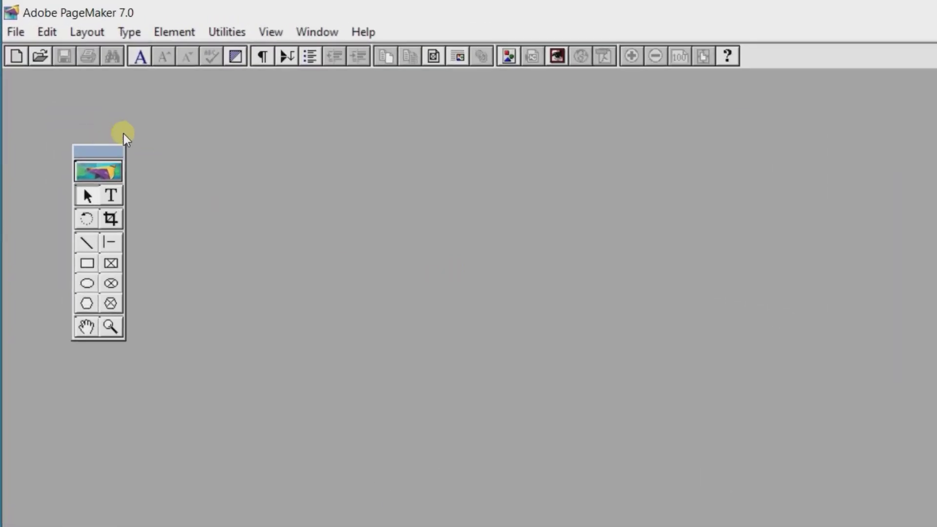
left_click(25, 44)
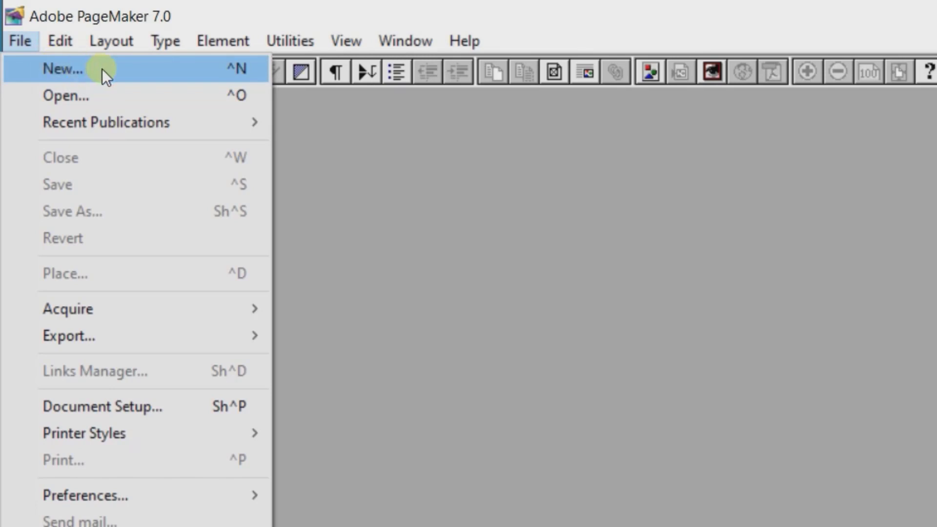
left_click(543, 294)
key("ctrl+n")
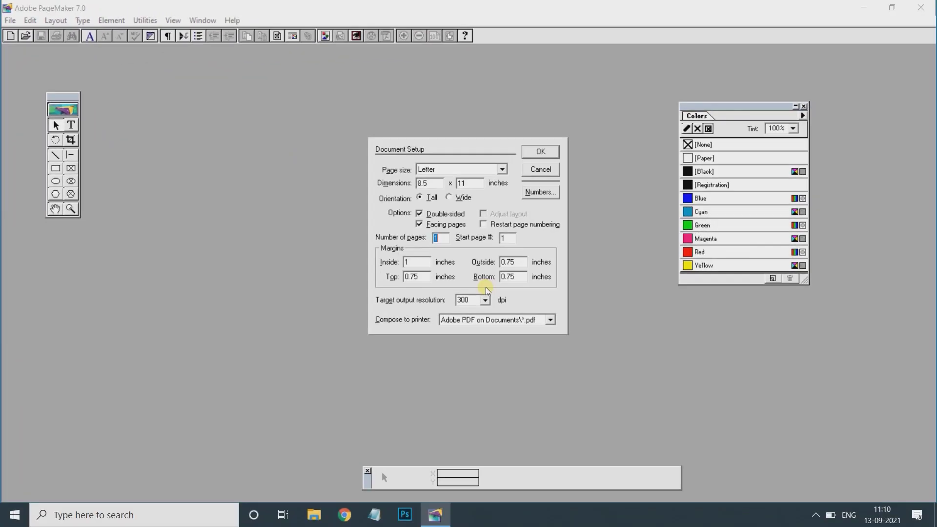
left_click(540, 169)
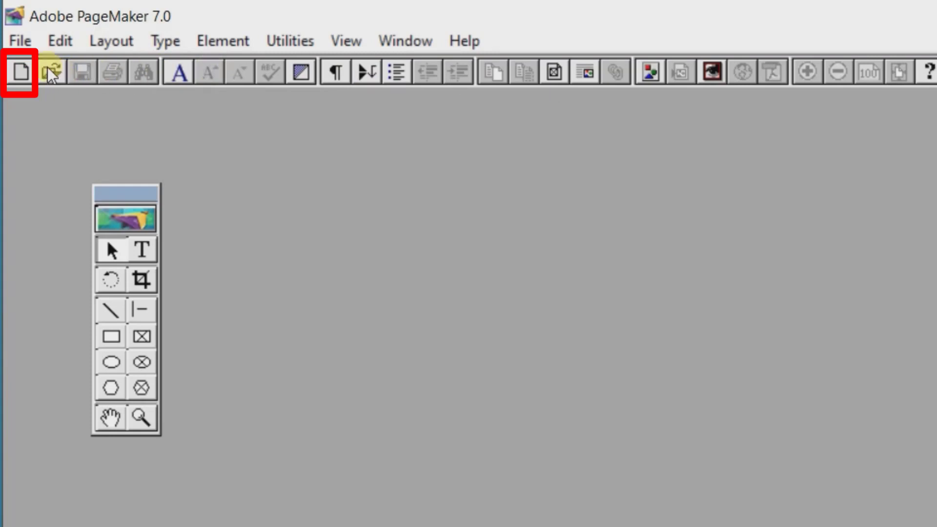
- Create a new one-page publication with the Letter page size in tall orientation, keeping the default margins
left_click(20, 72)
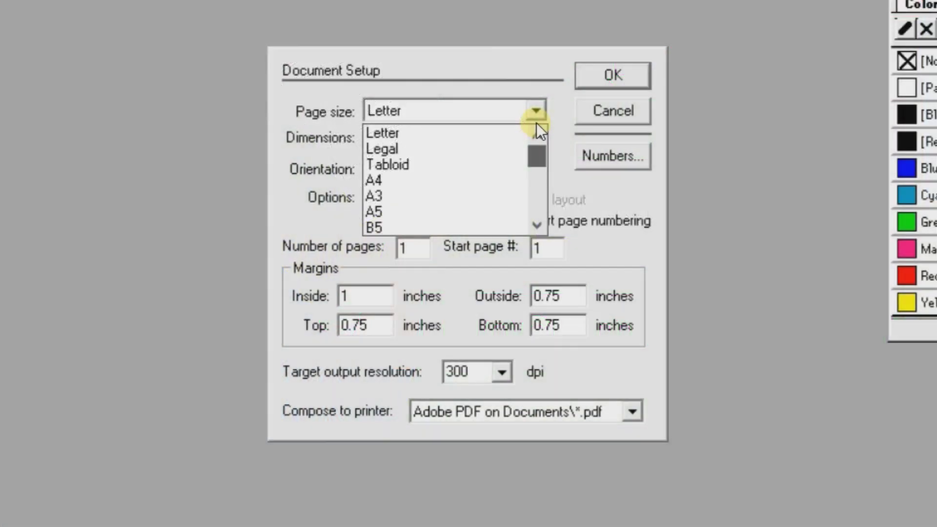
mouse_move(537, 125)
left_mouse_down()
mouse_move(538, 198)
mouse_move(534, 110)
left_mouse_up()
left_click(536, 110)
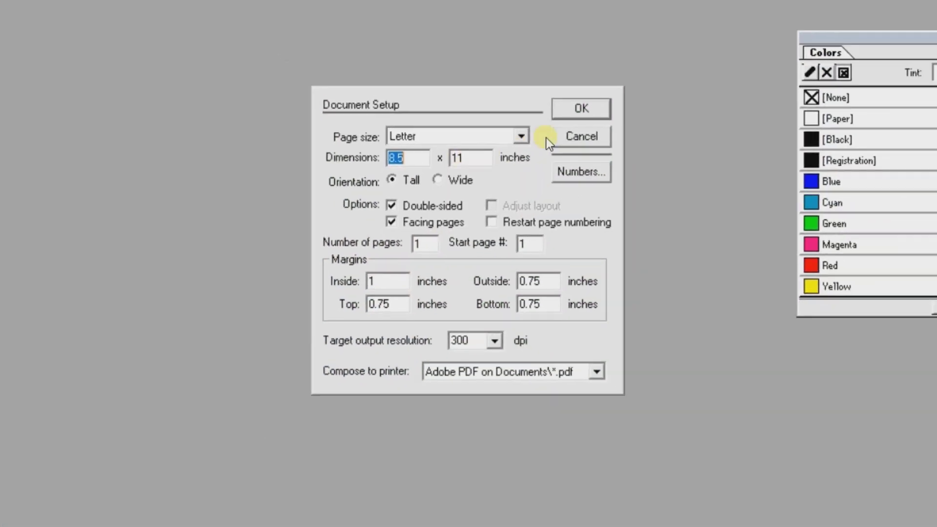
left_click(9, 20)
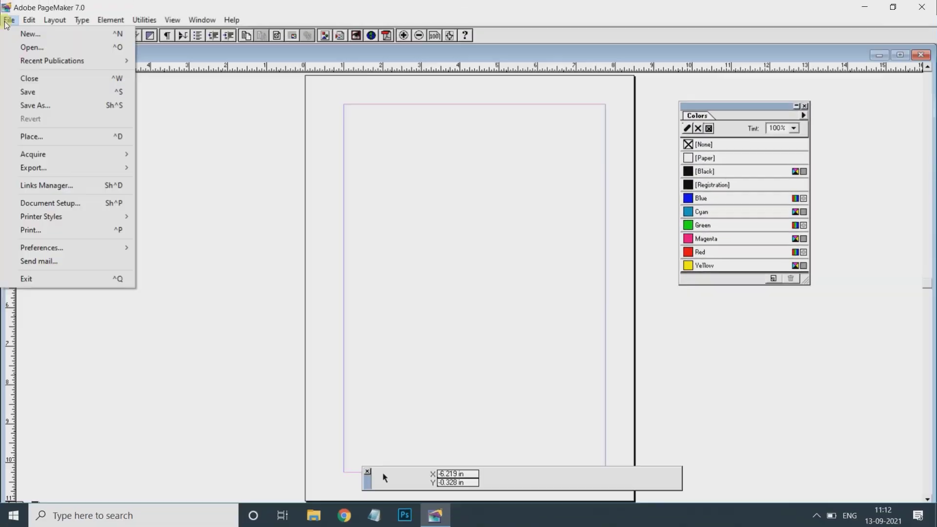
left_click(382, 232)
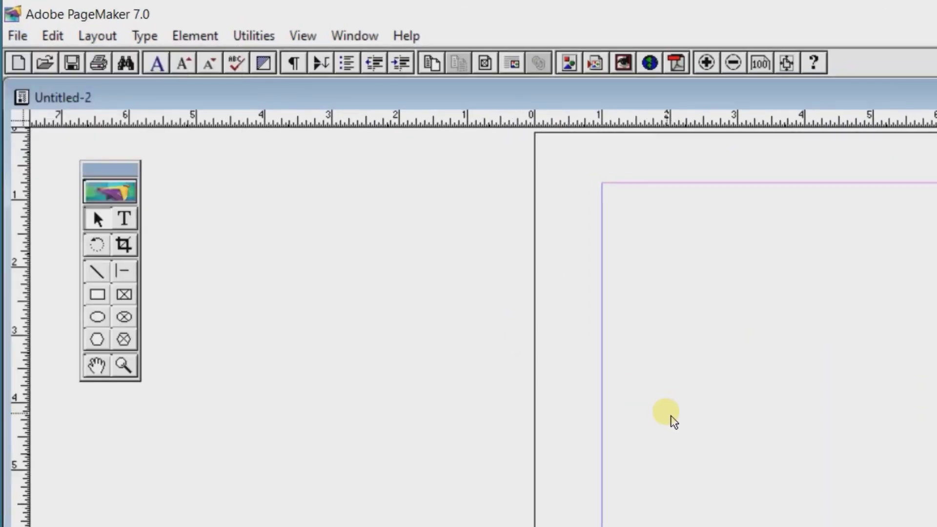
left_click(14, 41)
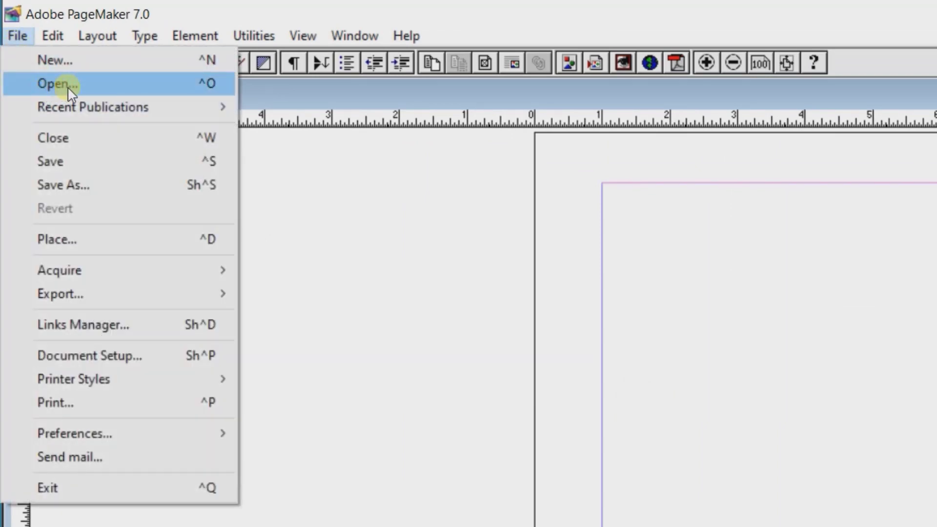
mouse_move(54, 107)
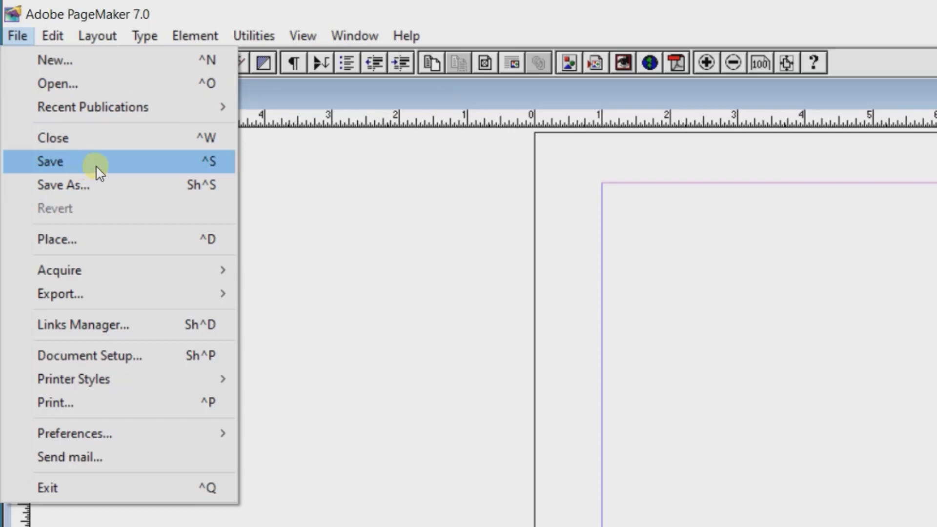
left_click(795, 343)
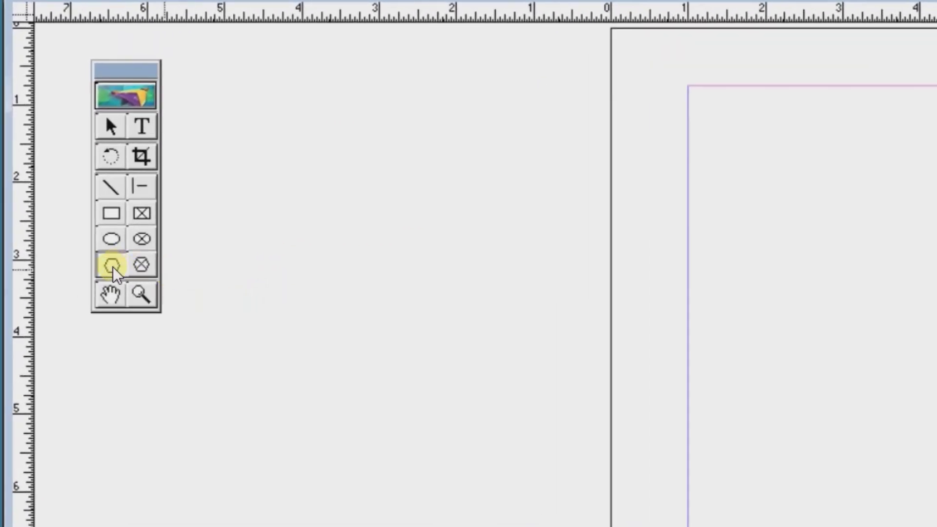
- Draw a polygon star with 18 sides and a 61% star inset, about 3.56 by 3.25 in, on the upper half of the page
double_click(112, 266)
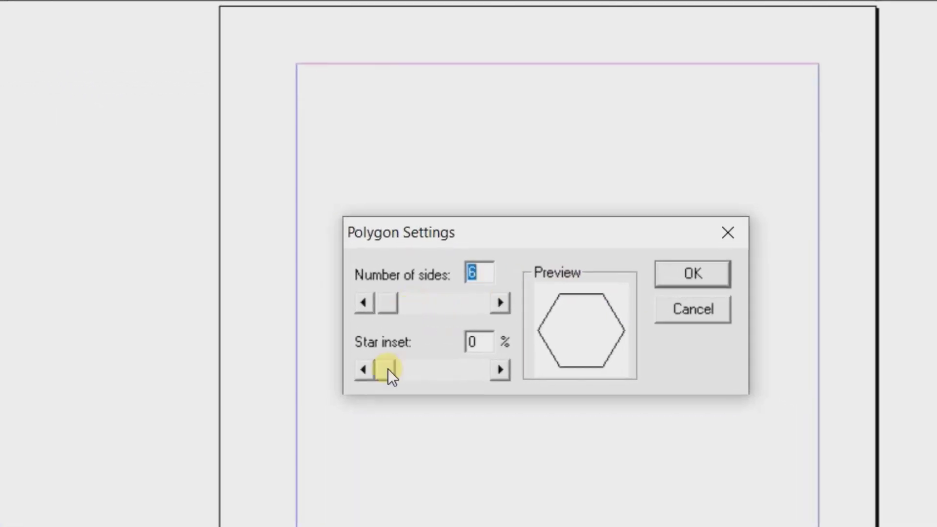
left_click_drag(388, 368, 444, 371)
left_click_drag(396, 302, 408, 303)
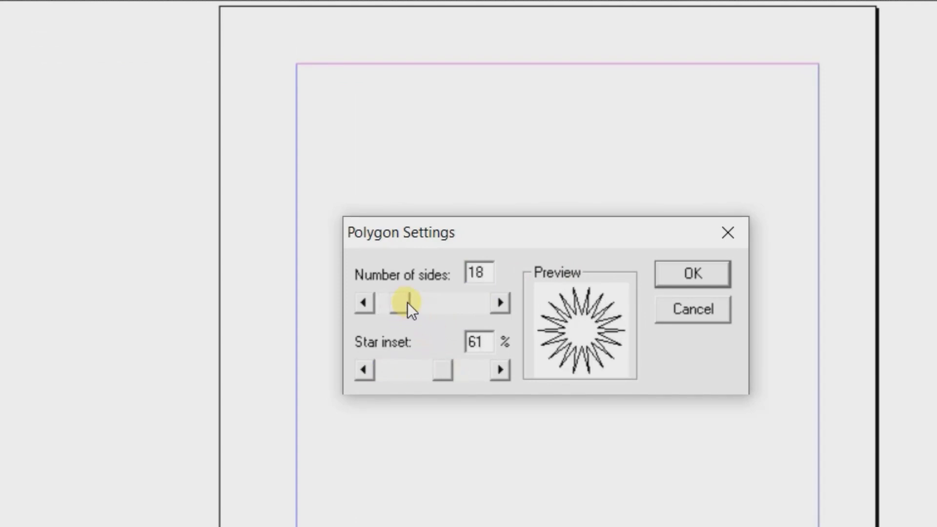
left_click(692, 285)
left_click_drag(403, 142, 680, 389)
key("v")
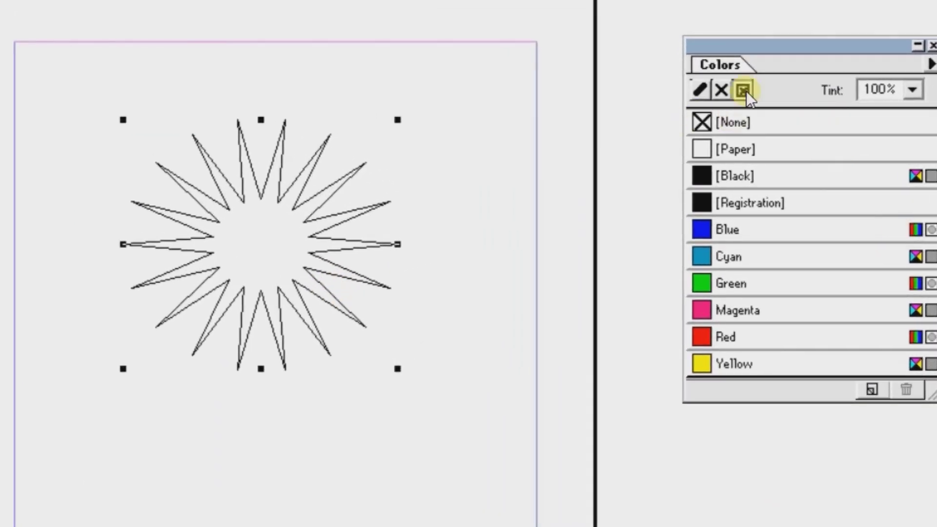
- Fill the star with Yellow and set its stroke colour to Red
left_click(722, 90)
left_click(708, 365)
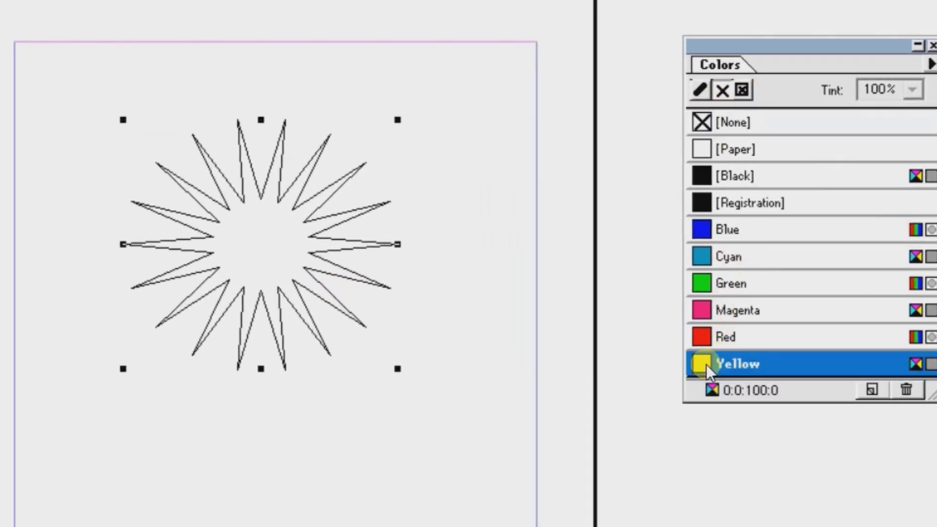
left_click(702, 92)
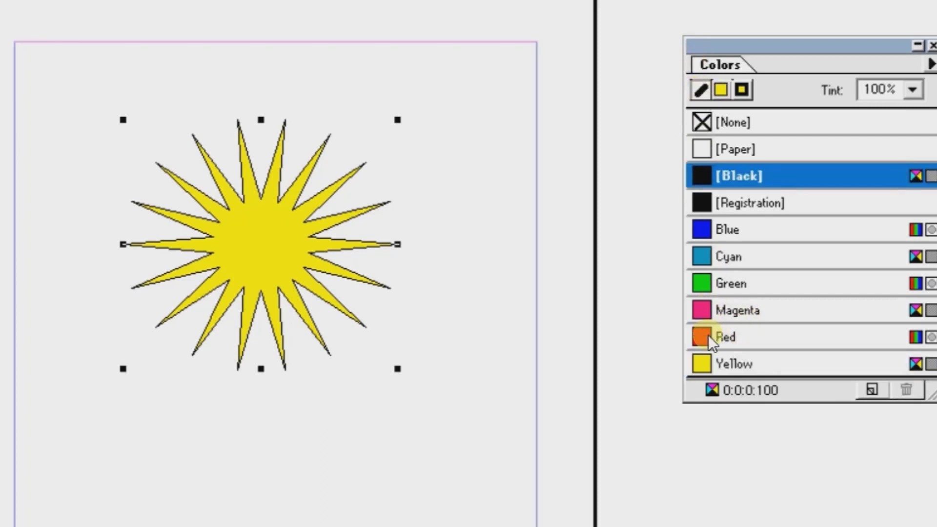
left_click(708, 335)
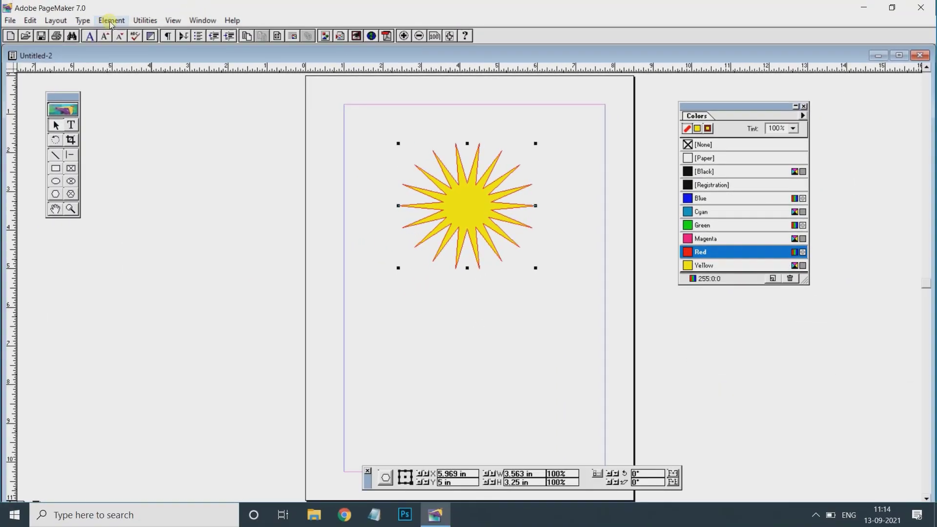
- Set the star's stroke to the solid 6 pt line, keeping the star selected
left_click(111, 22)
mouse_move(203, 51)
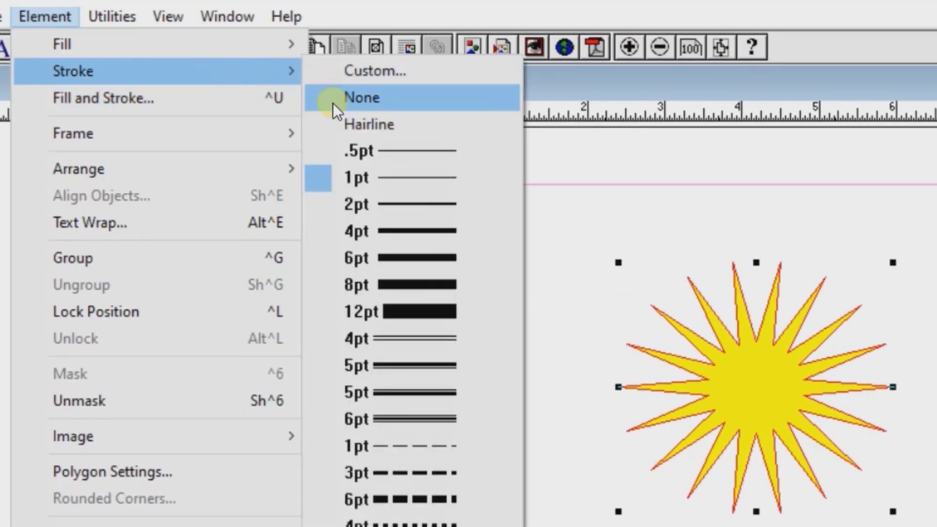
left_click(404, 256)
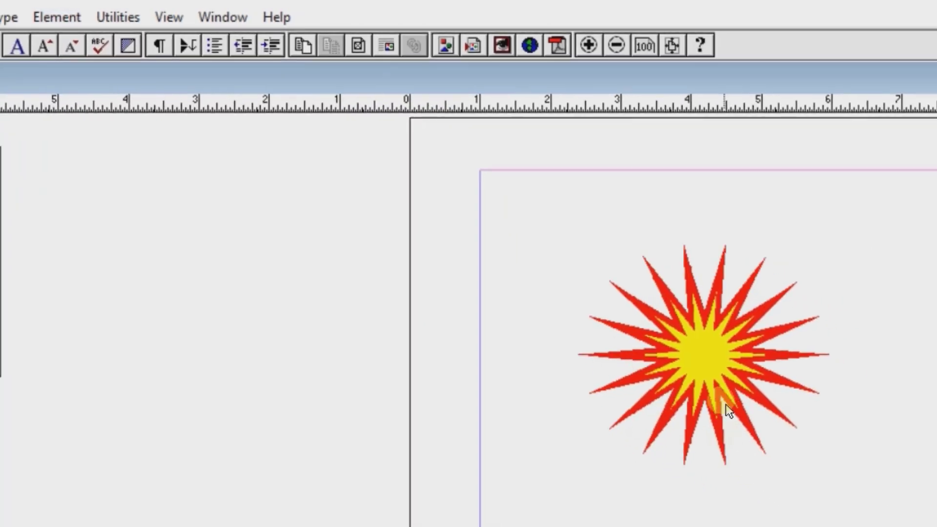
left_click(508, 386)
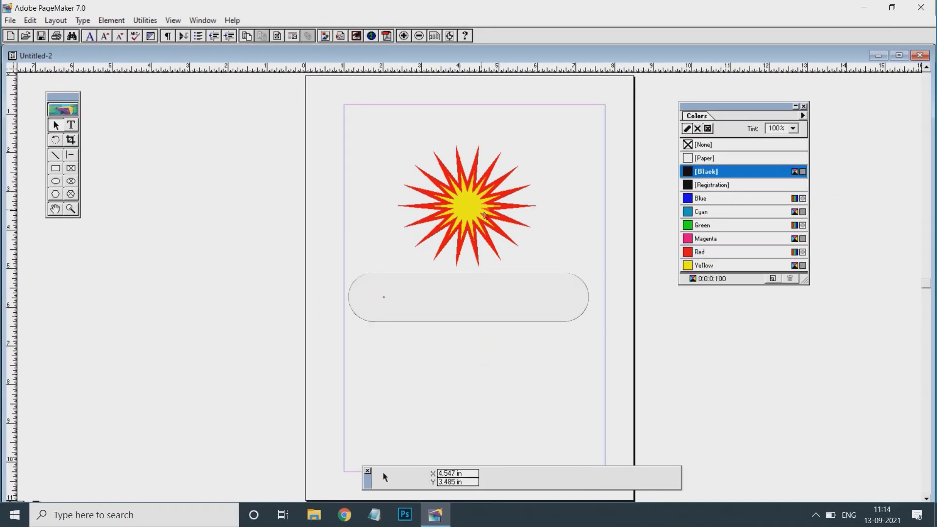
left_click(538, 222)
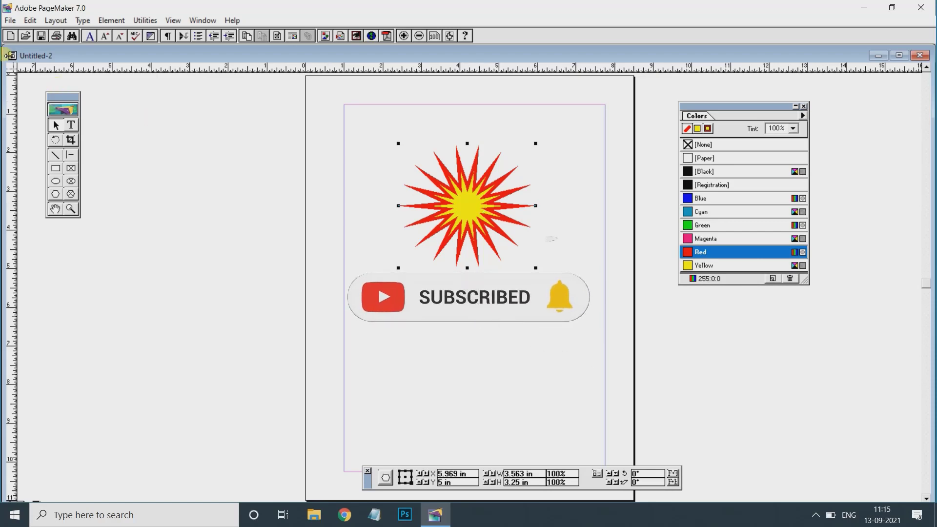
left_click(9, 20)
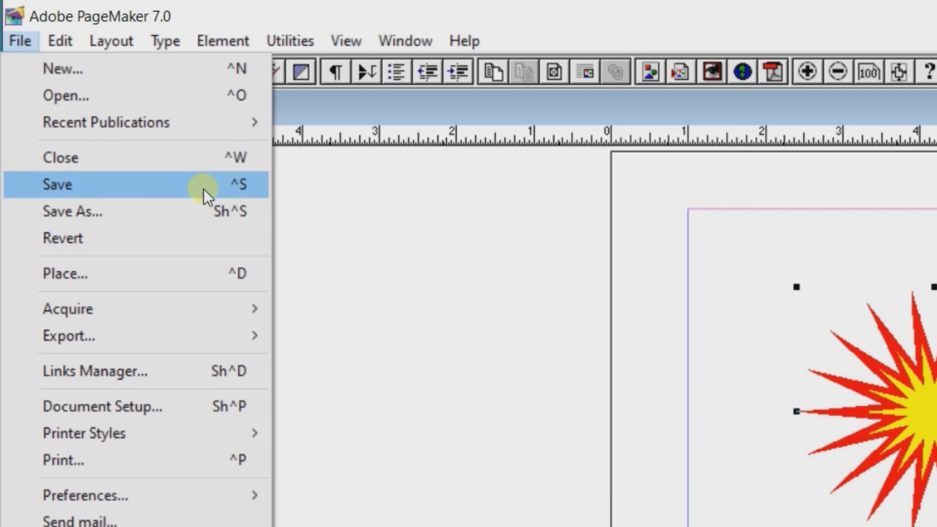
left_click(429, 259)
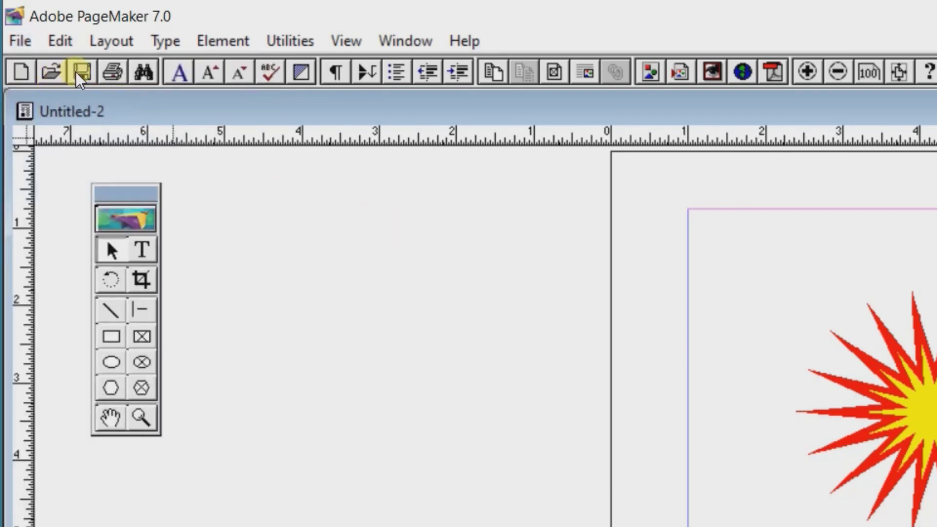
left_click(89, 79)
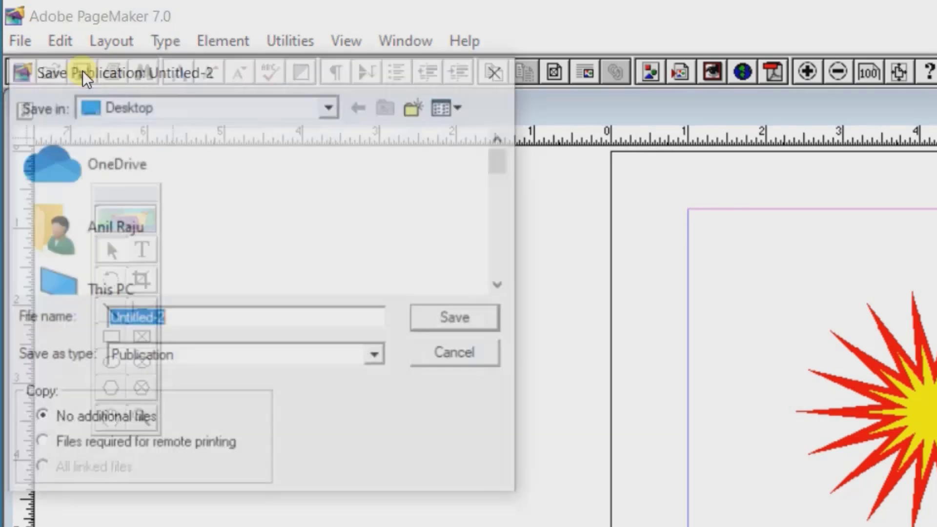
left_click(494, 74)
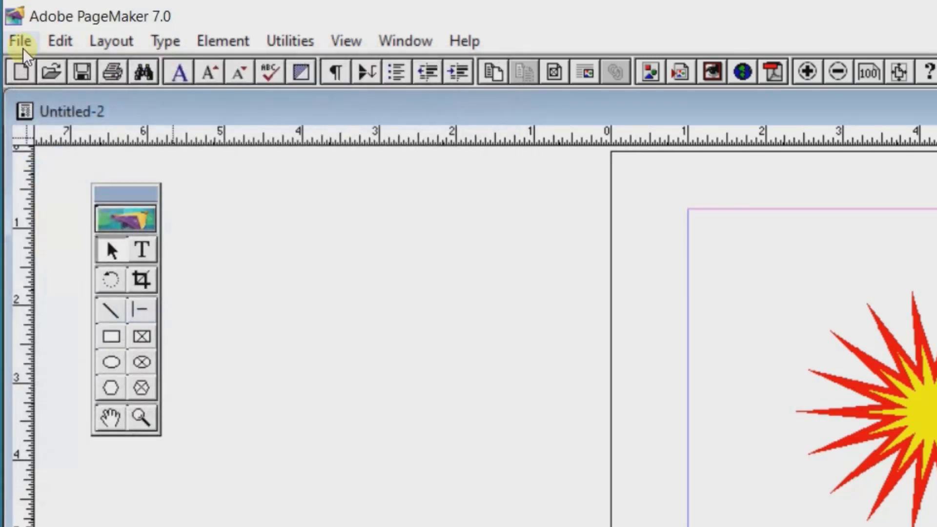
- Save the publication to the Desktop under the file name "star 1"
left_click(22, 45)
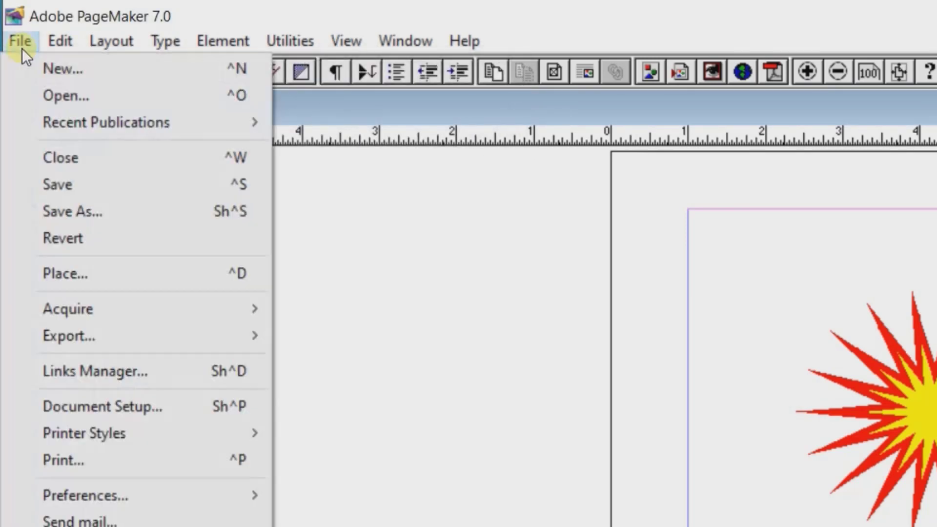
left_click(66, 186)
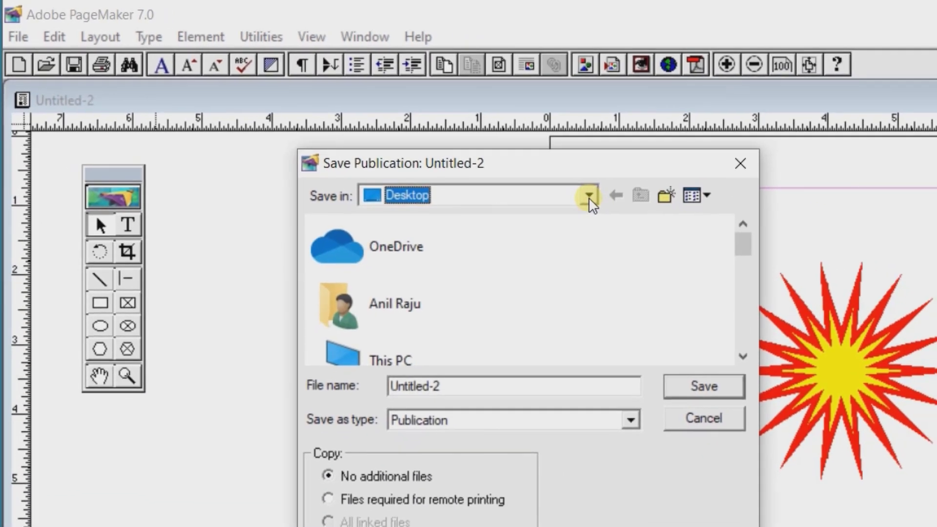
left_click(589, 196)
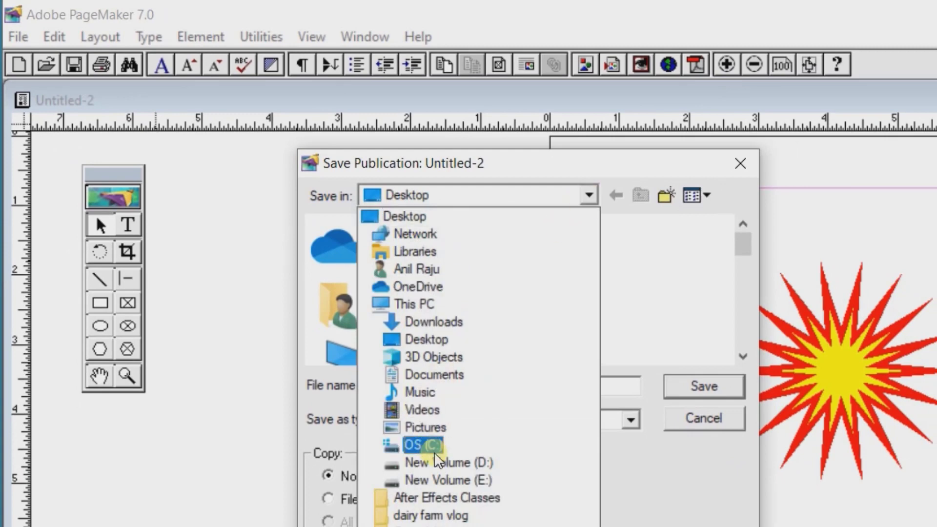
left_click(401, 225)
left_click_drag(441, 385, 340, 401)
type("star 1")
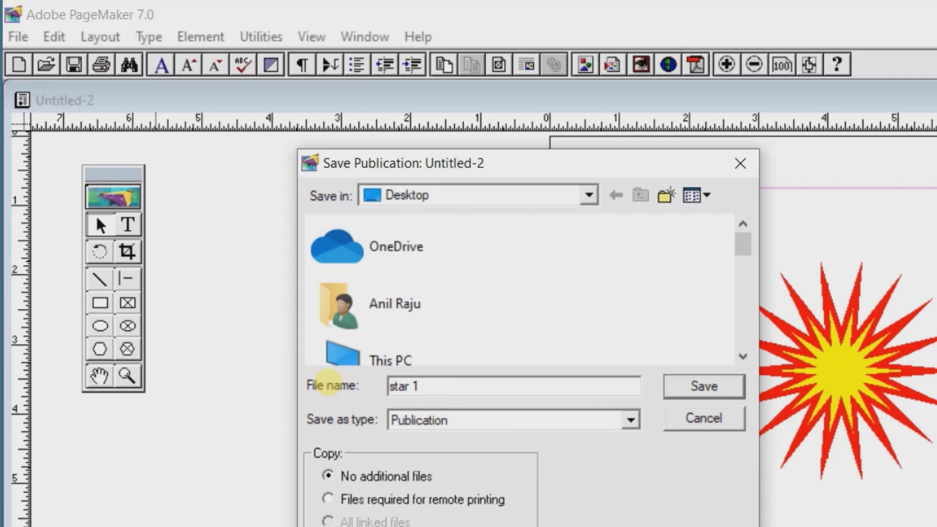
left_click(685, 388)
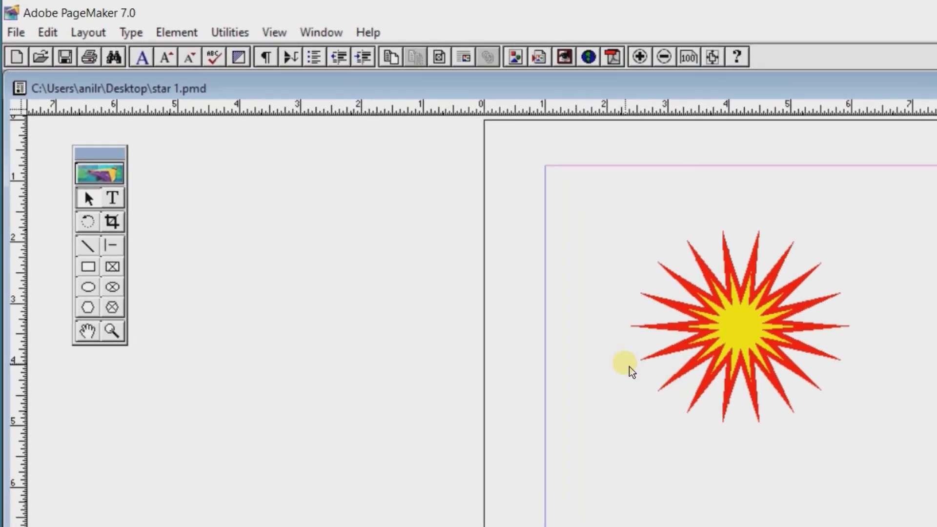
left_click(629, 369)
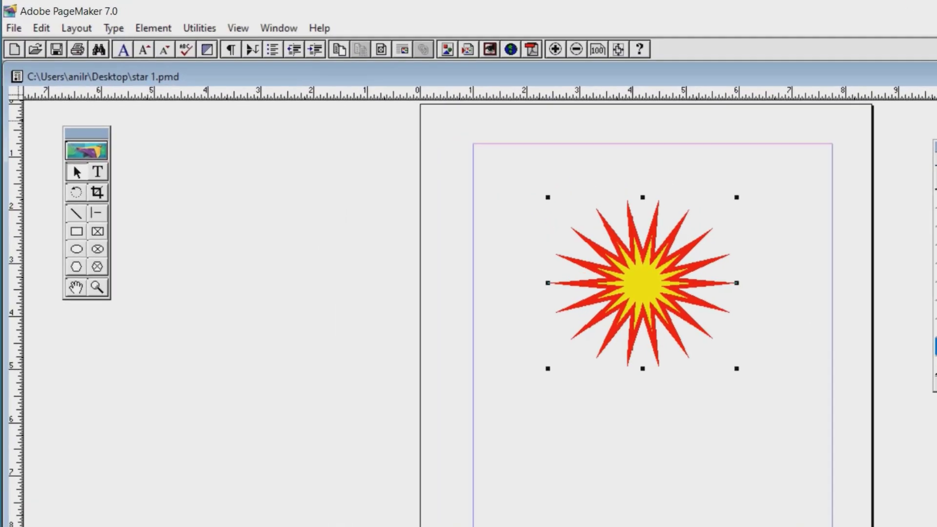
left_click(14, 28)
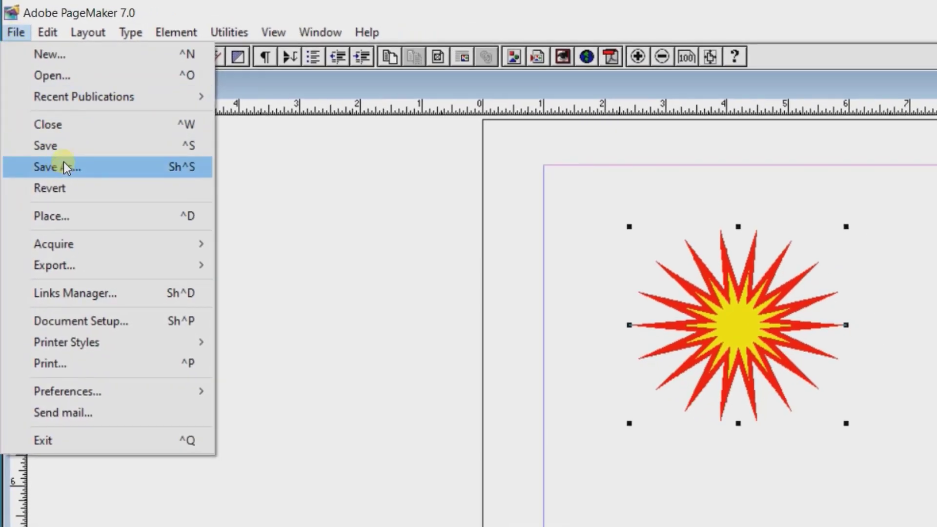
left_click(703, 410)
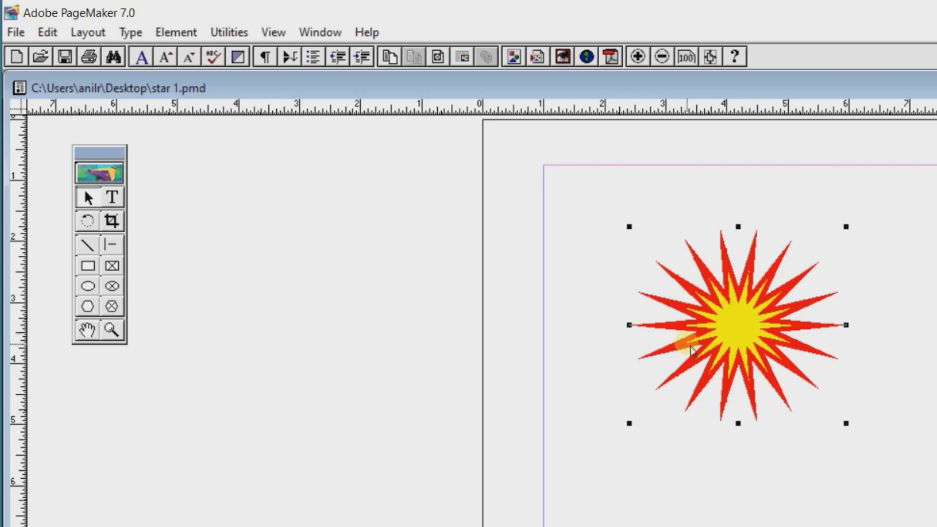
- Enlarge the star to about 5.4 by 4.25 in and centre it horizontally between the page margins
key("Delete")
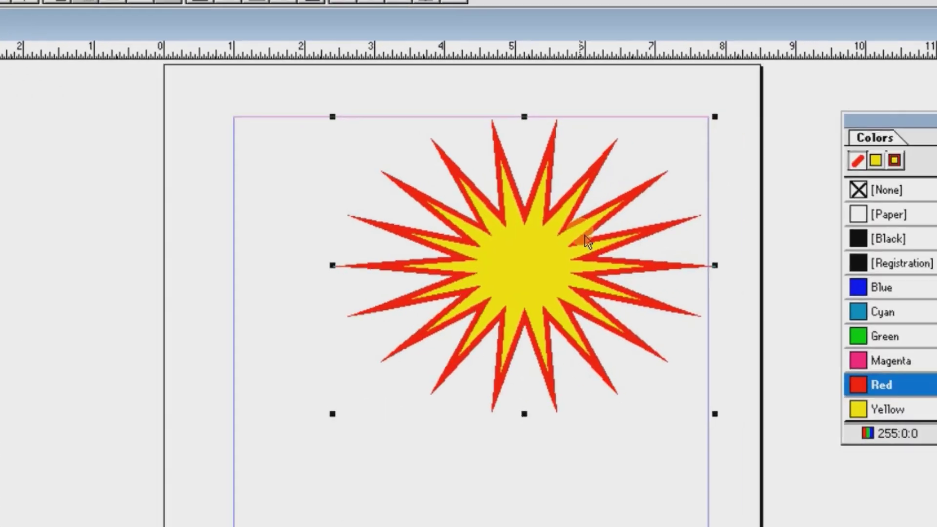
left_click_drag(385, 213, 309, 299)
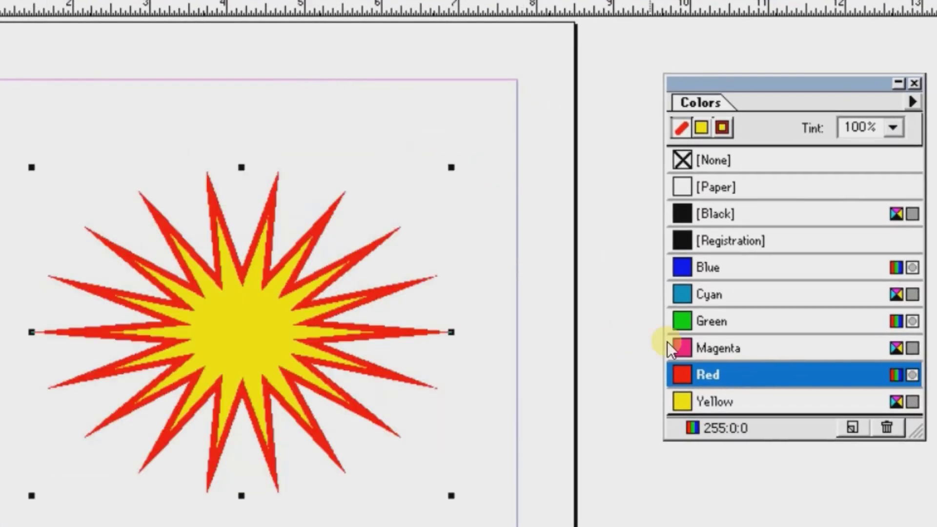
- Give the star a Cyan fill and a Magenta stroke, and stretch its height to about 4.58 in
left_click(702, 127)
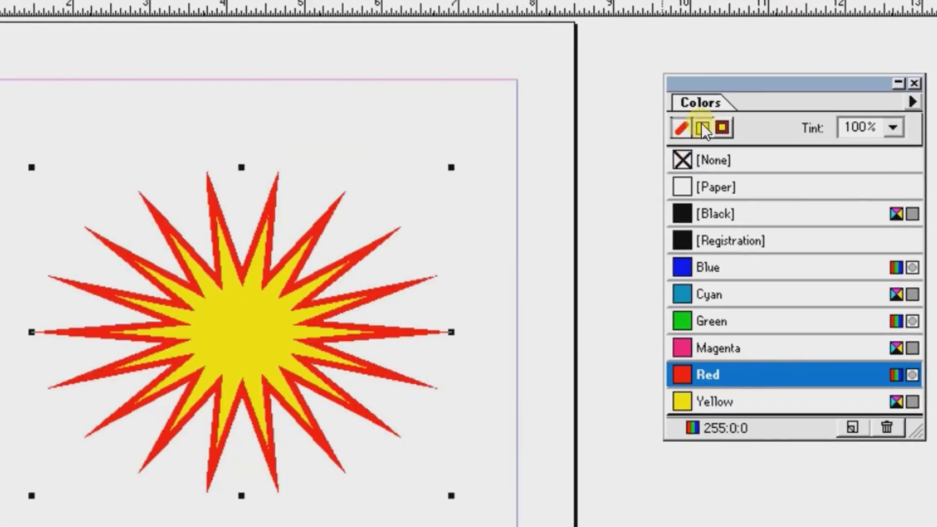
left_click(727, 295)
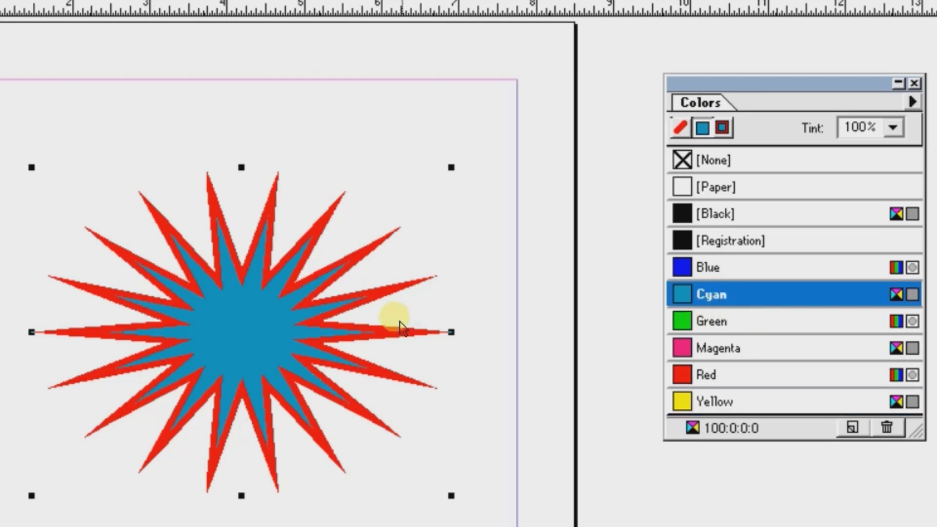
left_click(681, 128)
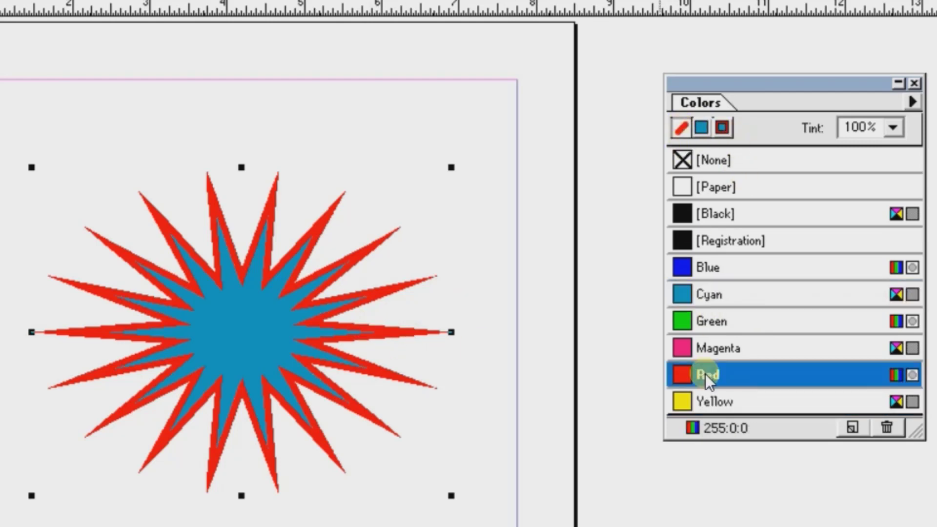
left_click(690, 350)
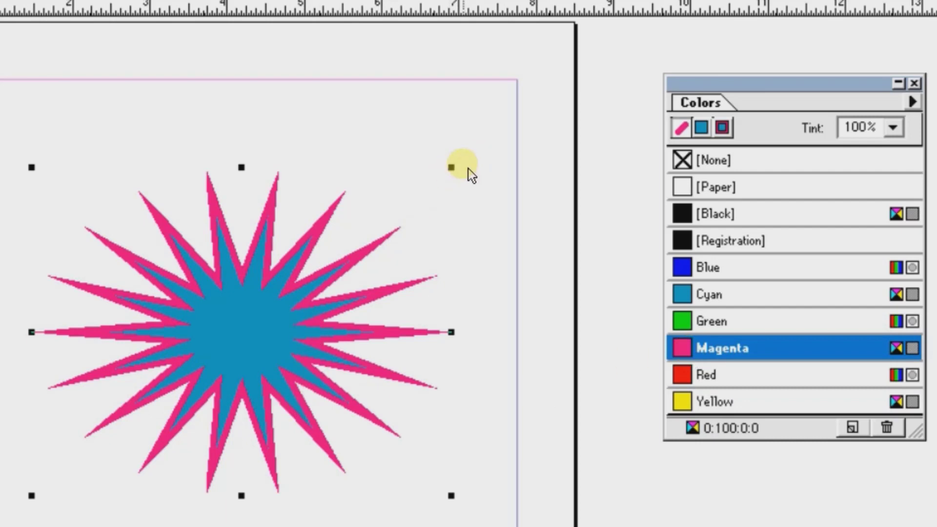
mouse_move(241, 167)
left_mouse_down()
mouse_move(255, 167)
mouse_move(254, 146)
left_mouse_up()
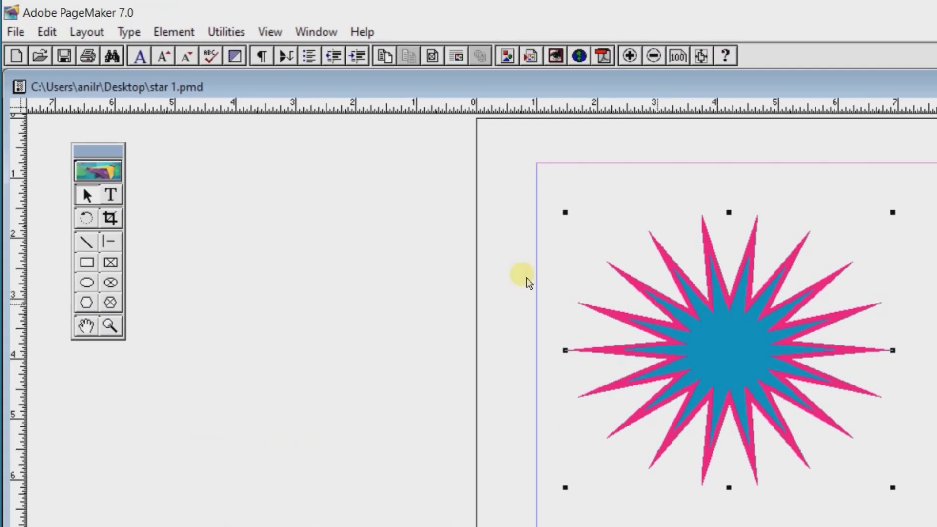
- Save the modified publication to the Desktop as a separate file named "star 2"
left_click(17, 29)
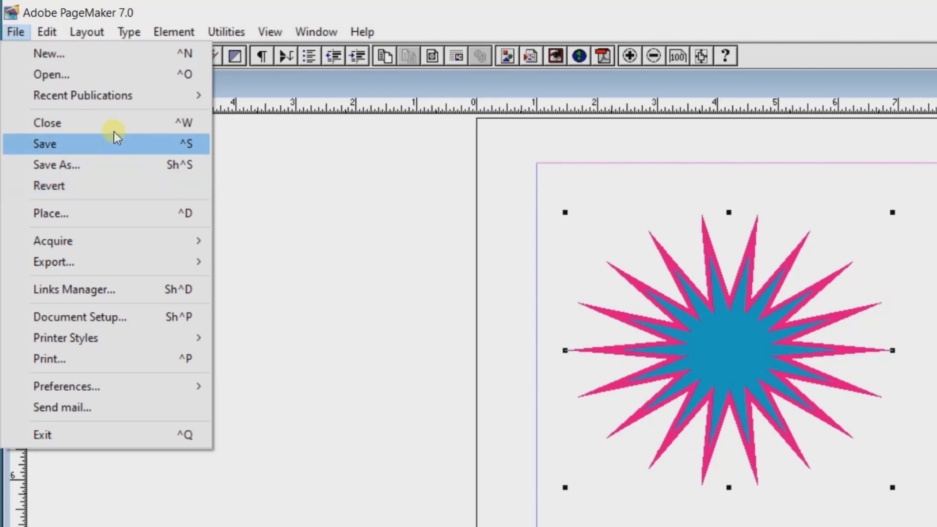
left_click(110, 167)
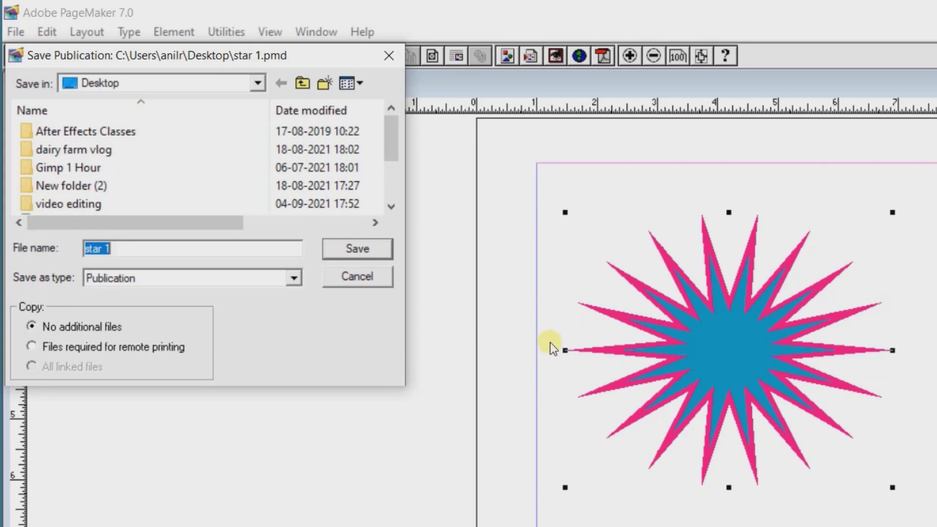
left_click(110, 251)
double_click(112, 253)
type("2")
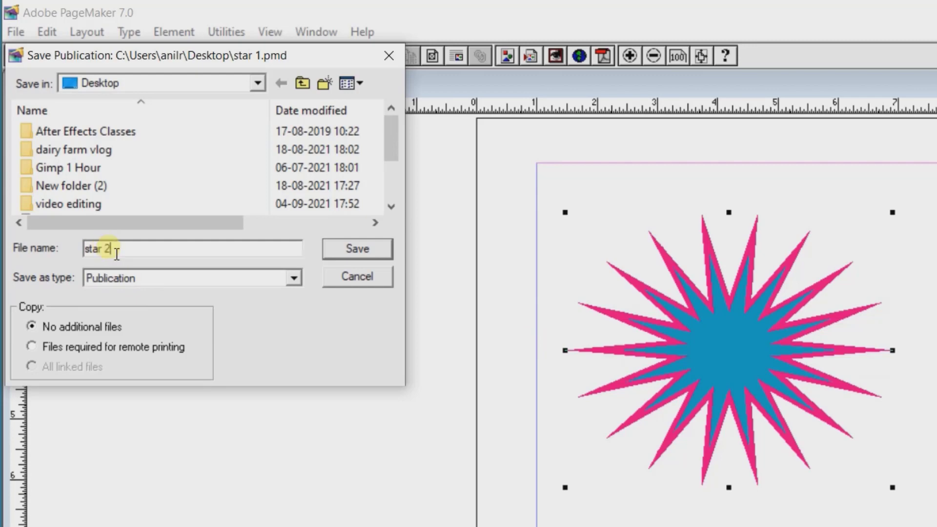
left_click(376, 250)
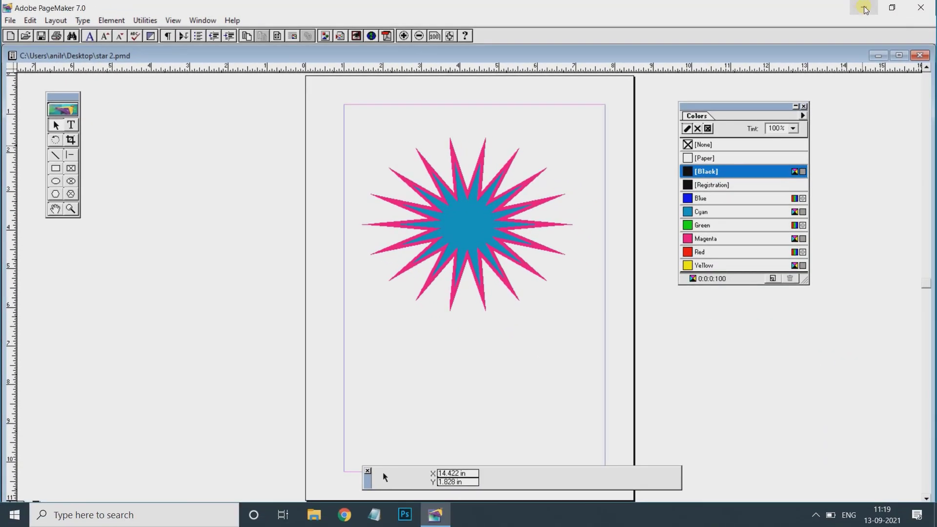
- Check the Desktop for the "star 1" and "star 2" files, and return to the PageMaker publication
left_click(862, 8)
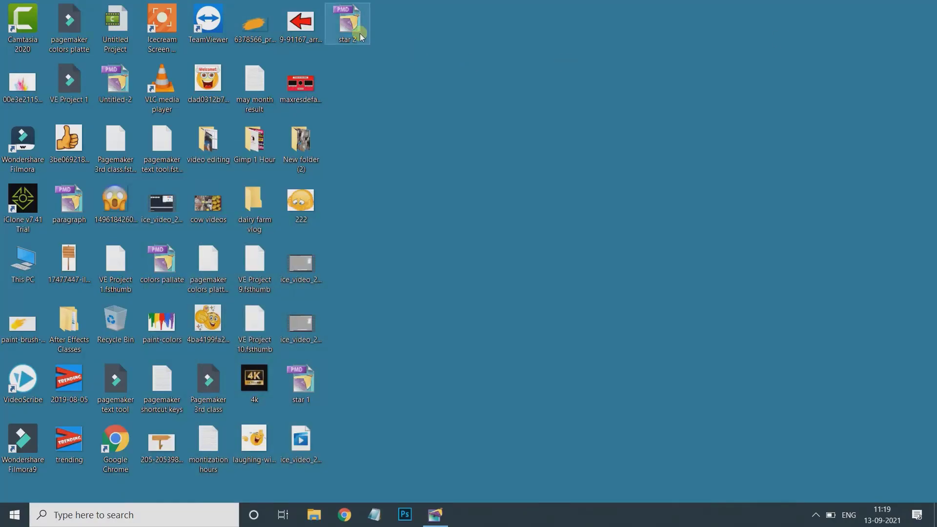
left_click(308, 396)
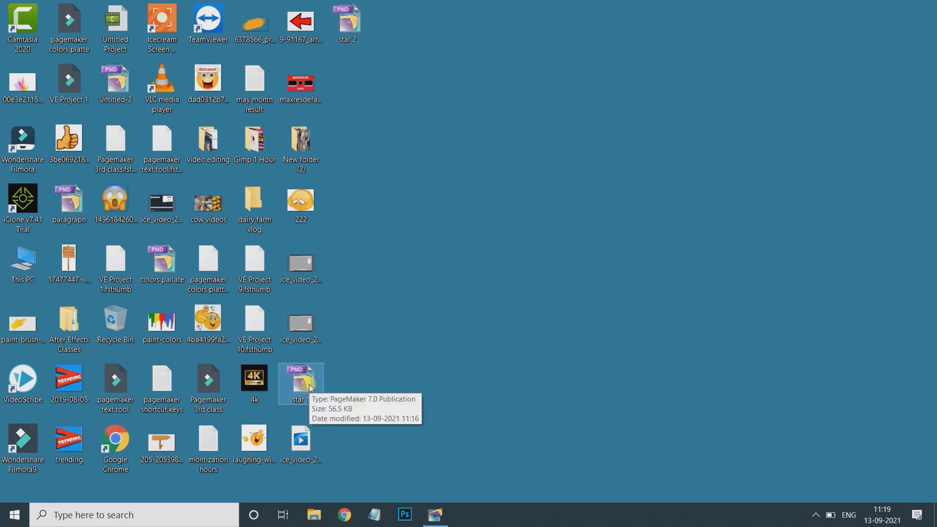
left_click(437, 516)
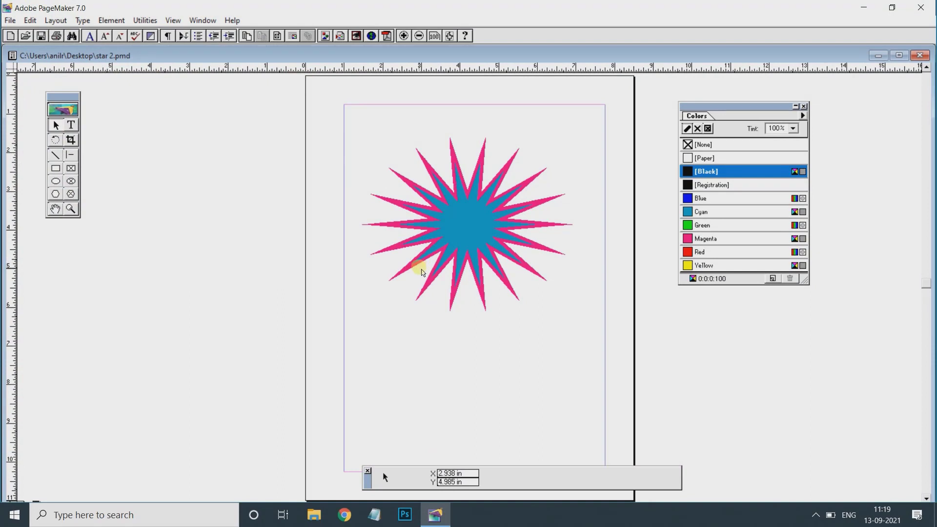
- Close the "star 2" publication
left_click(476, 216)
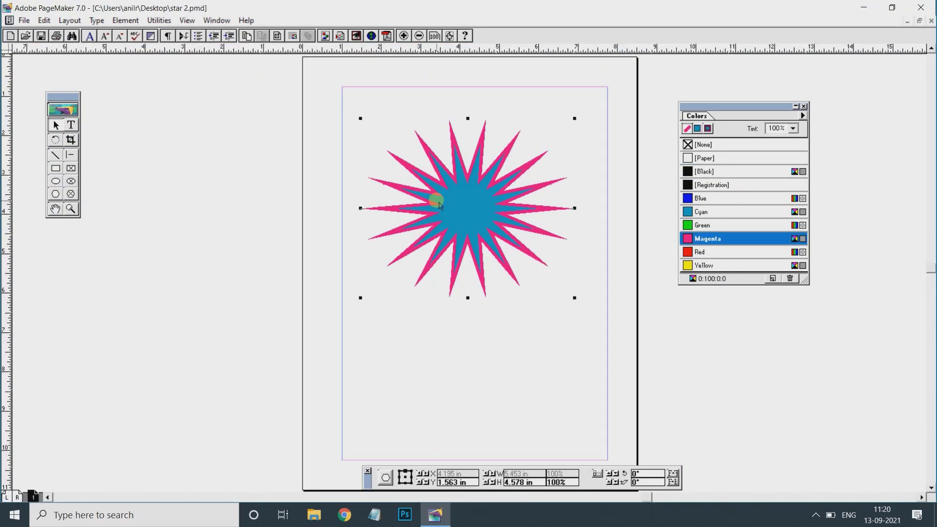
left_click(23, 22)
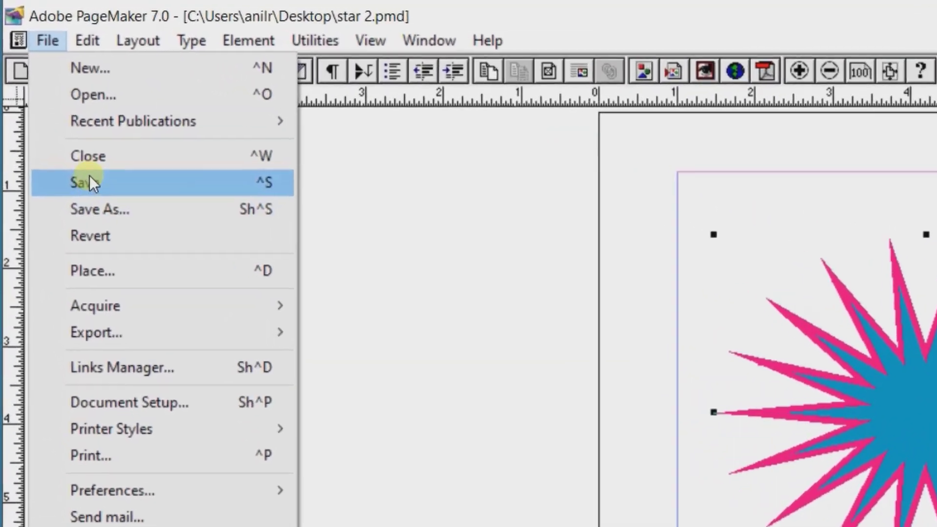
mouse_move(47, 61)
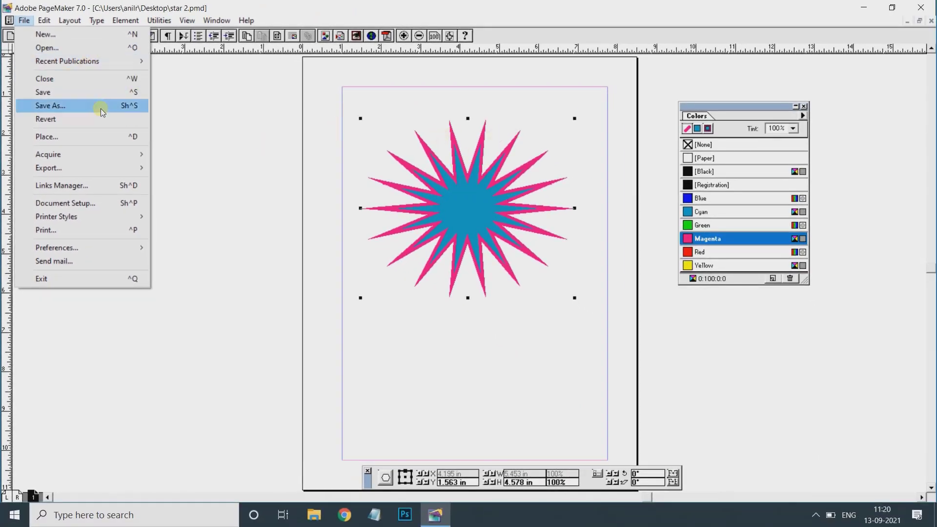
left_click(71, 81)
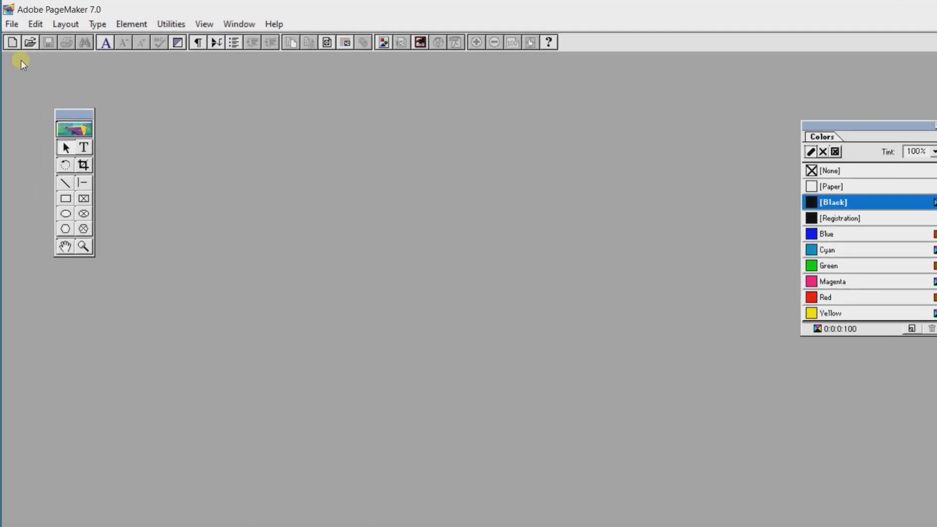
- Open the original "star 1" publication from the Desktop
left_click(18, 44)
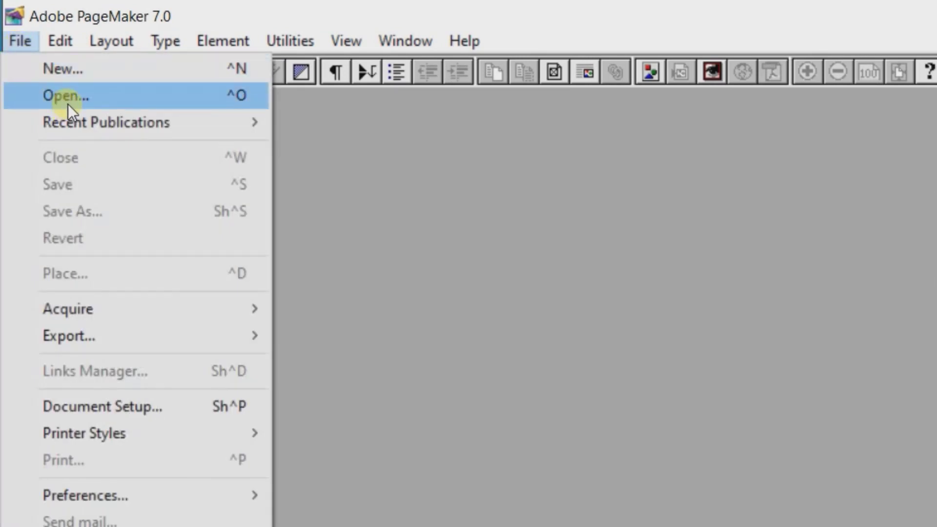
key("ctrl+o")
left_click(63, 99)
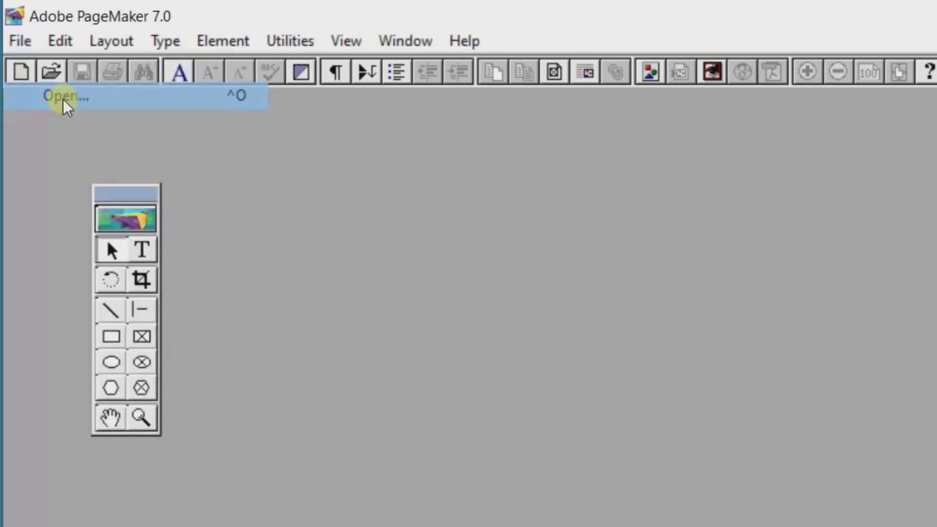
left_click_drag(505, 192, 507, 257)
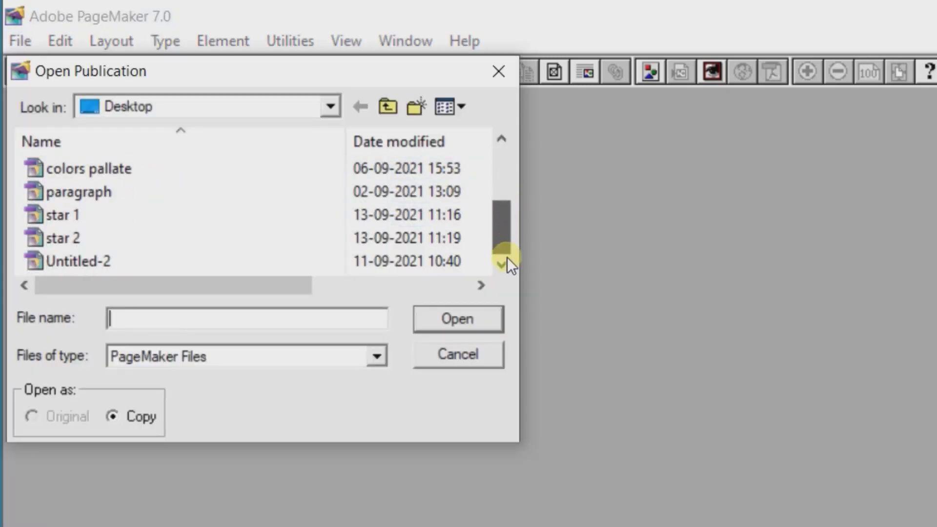
left_click(55, 215)
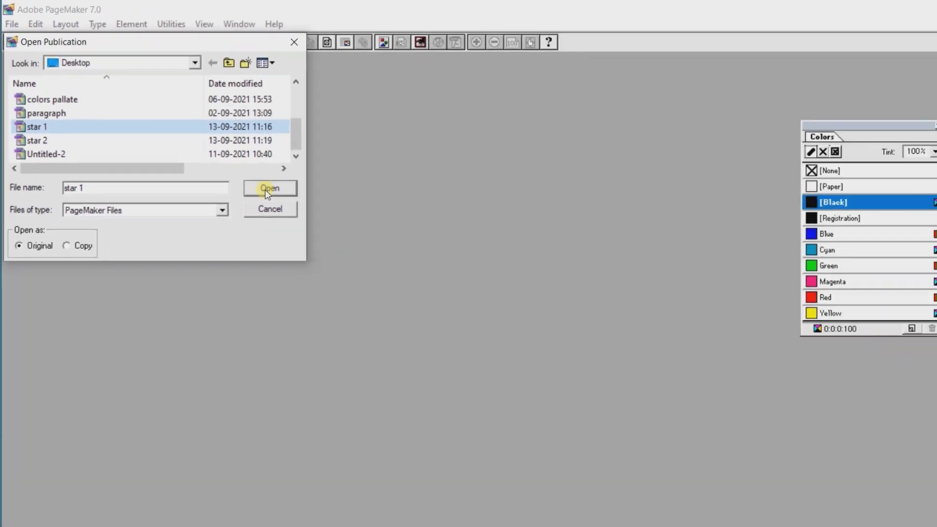
left_click(442, 325)
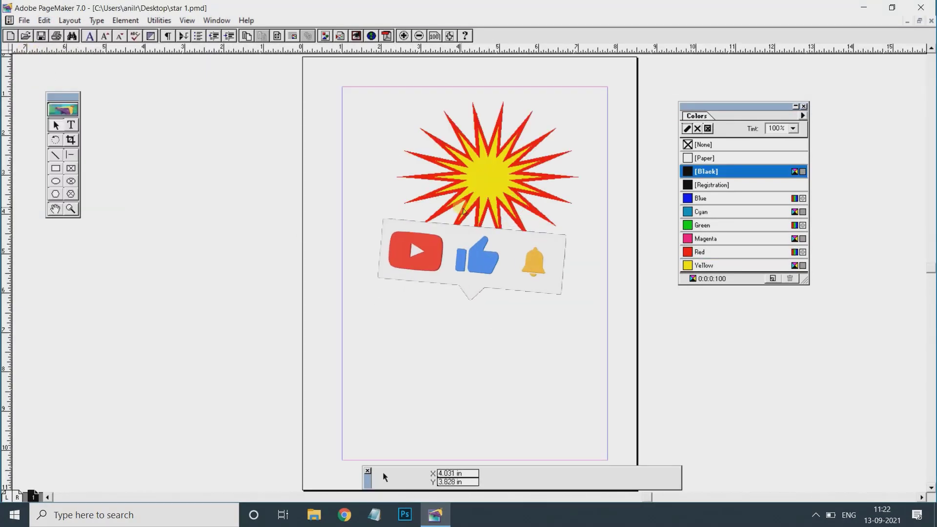
- Save the "star 1" publication under its existing name
left_click(24, 20)
mouse_move(40, 63)
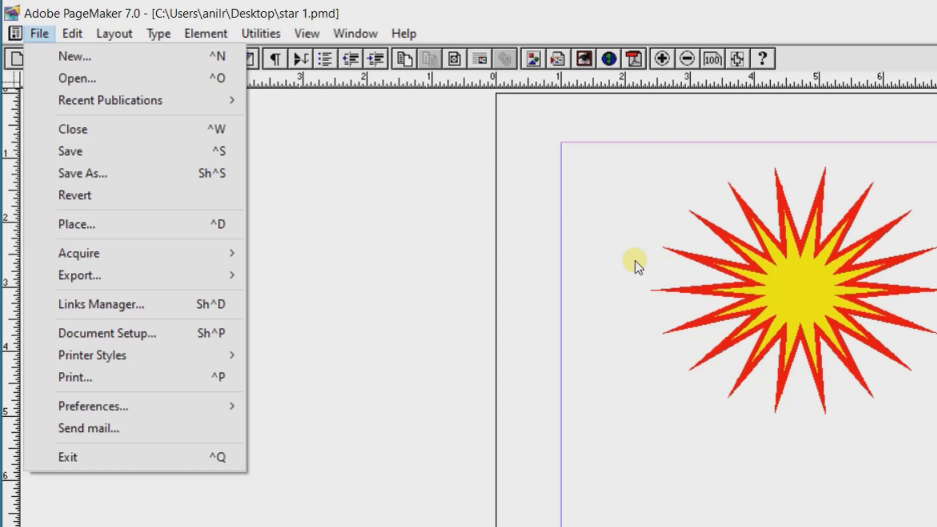
left_click(825, 296)
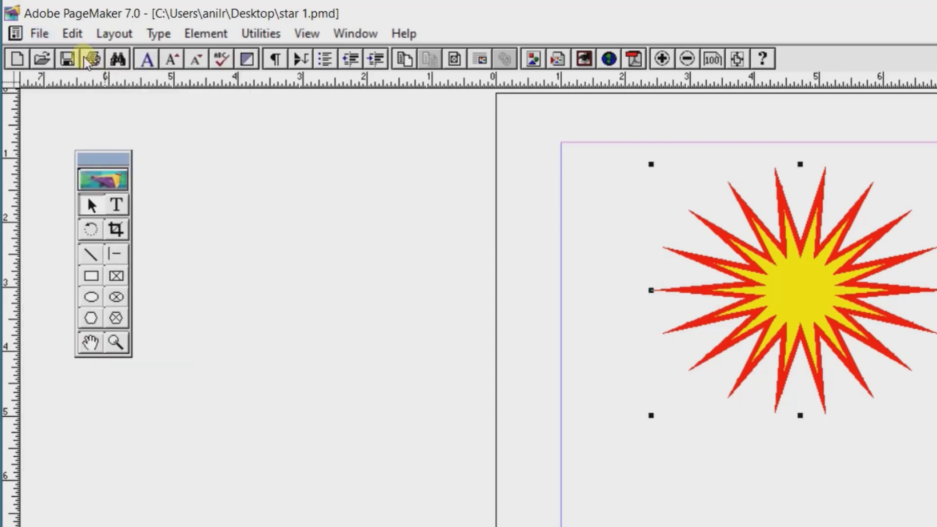
left_click(39, 34)
left_click(86, 152)
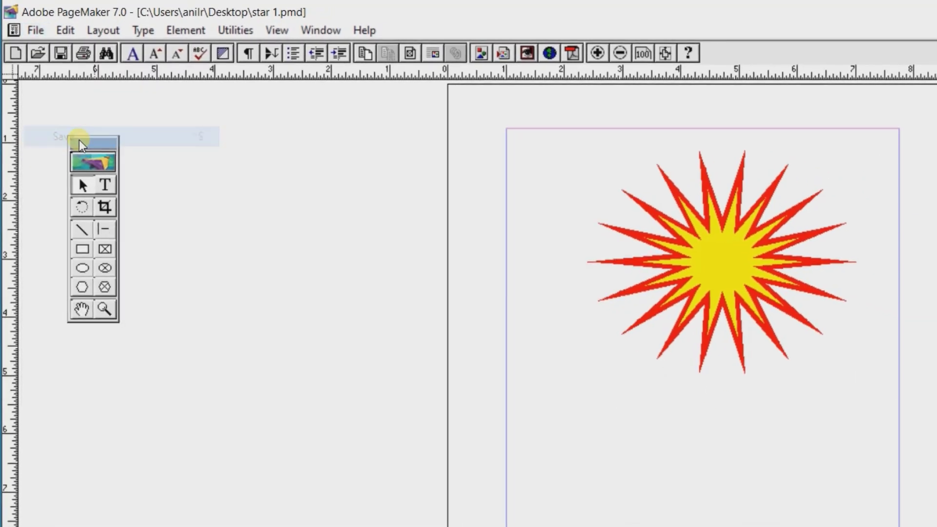
- Shrink the yellow and red star to about half its size
left_click(718, 258)
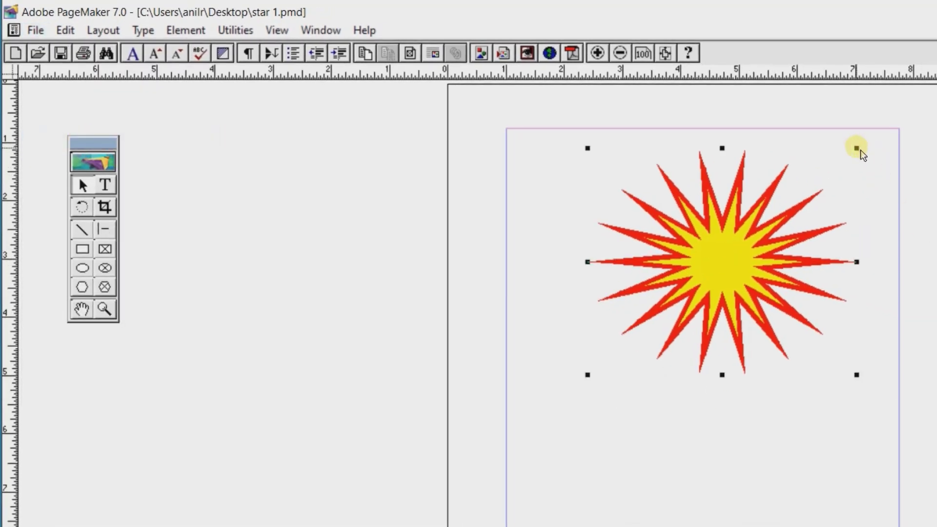
left_click_drag(857, 148, 738, 249)
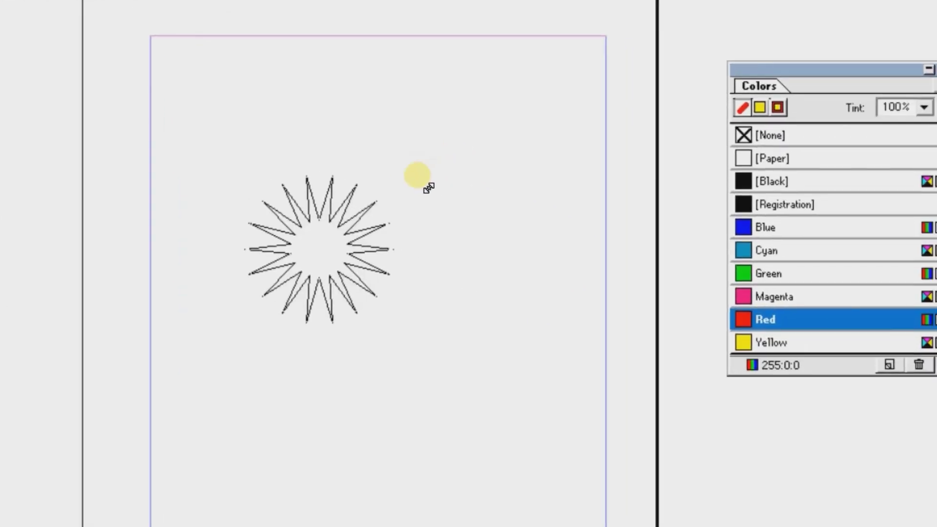
left_click_drag(429, 187, 429, 190)
- Give the star a Green fill and a Magenta stroke, and enlarge it to about 4.6 by 4.5 in
left_click(760, 106)
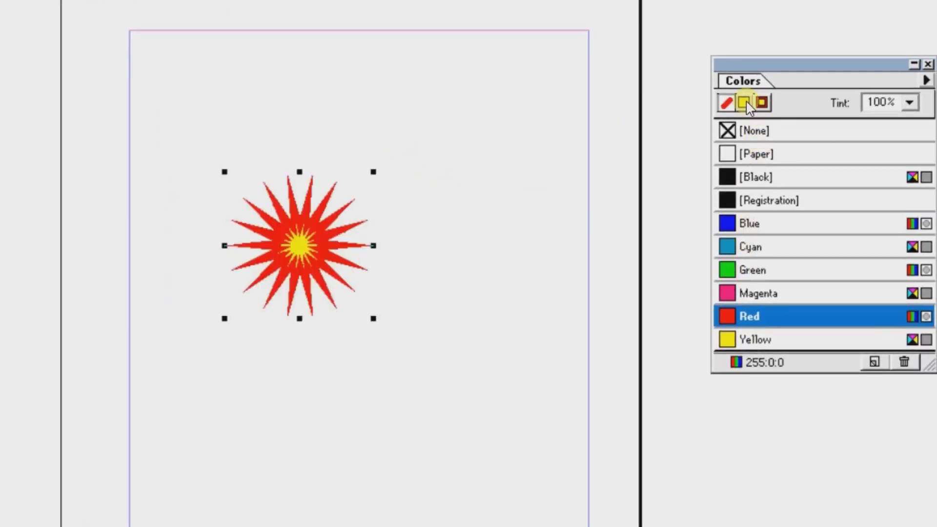
left_click(746, 101)
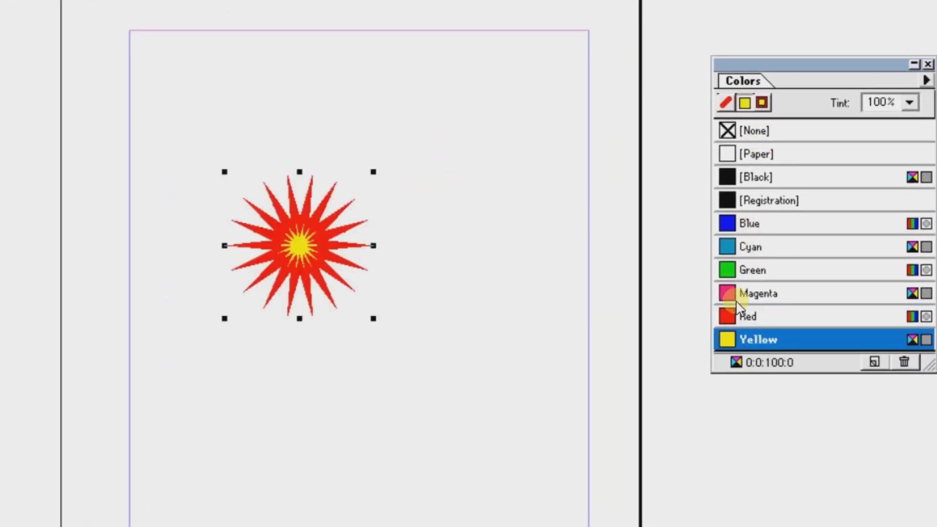
left_click(735, 270)
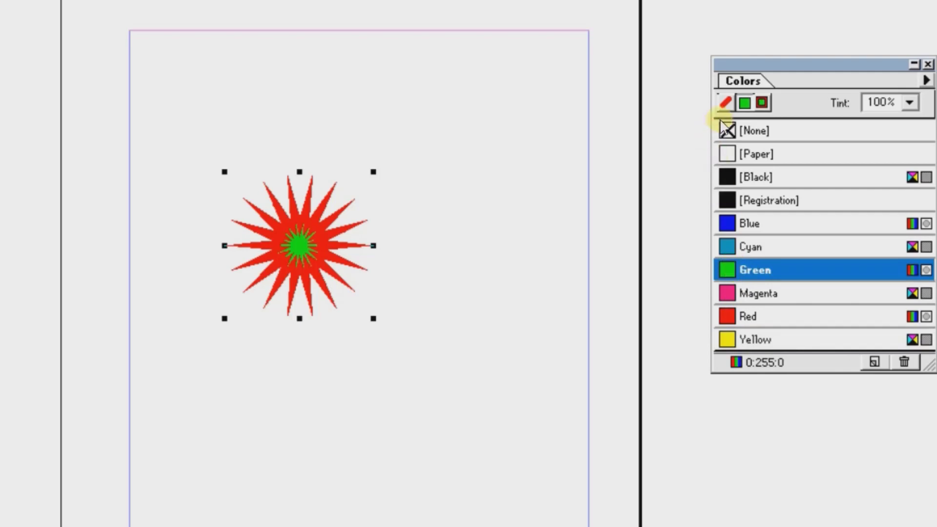
left_click(726, 102)
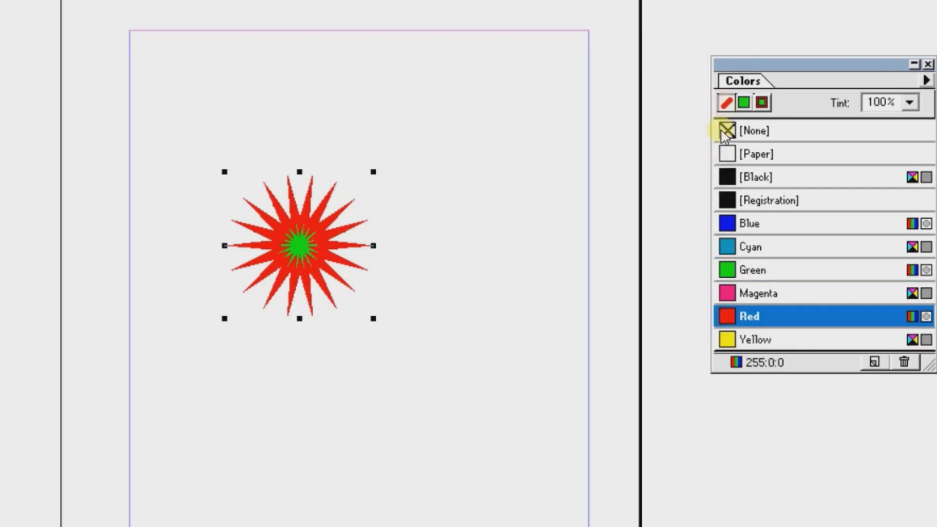
left_click(730, 291)
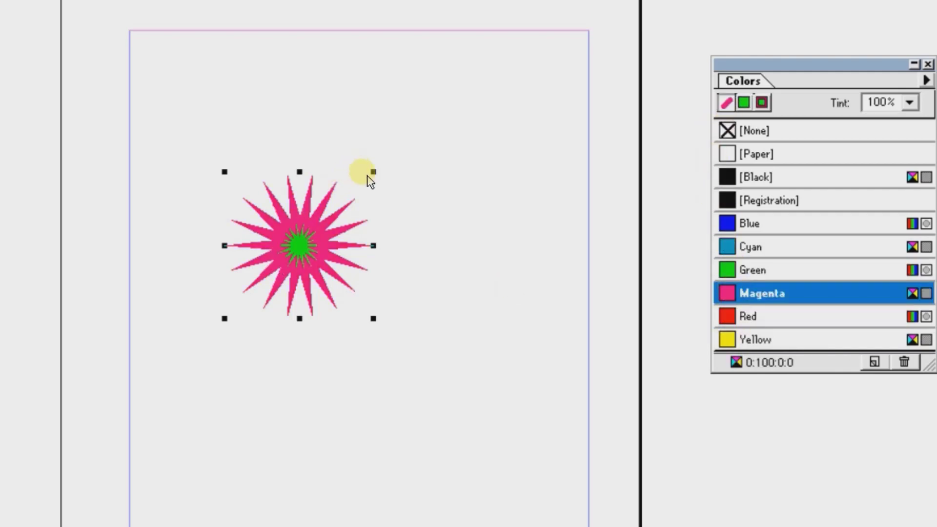
left_click_drag(373, 172, 732, 14)
left_click_drag(366, 147, 352, 214)
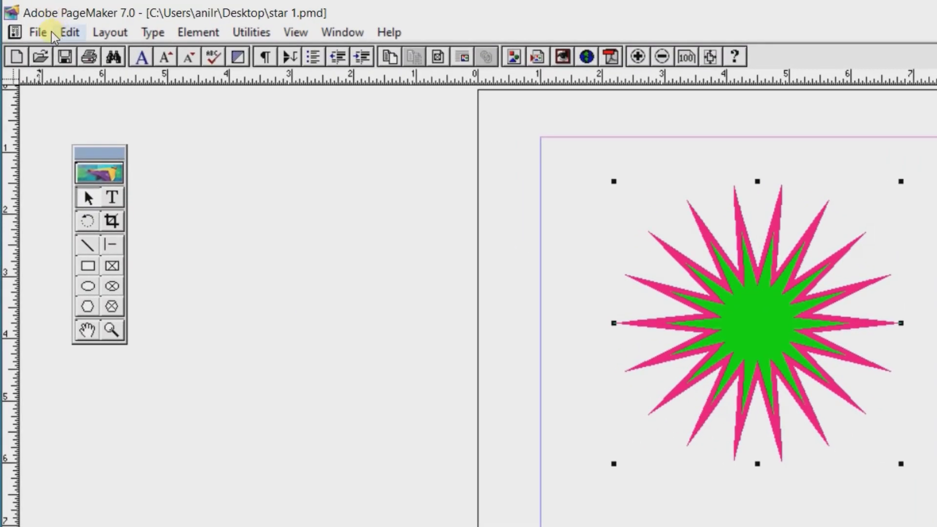
- Revert the "star 1" publication to its last-saved version and select the star
left_click(39, 32)
left_click(68, 186)
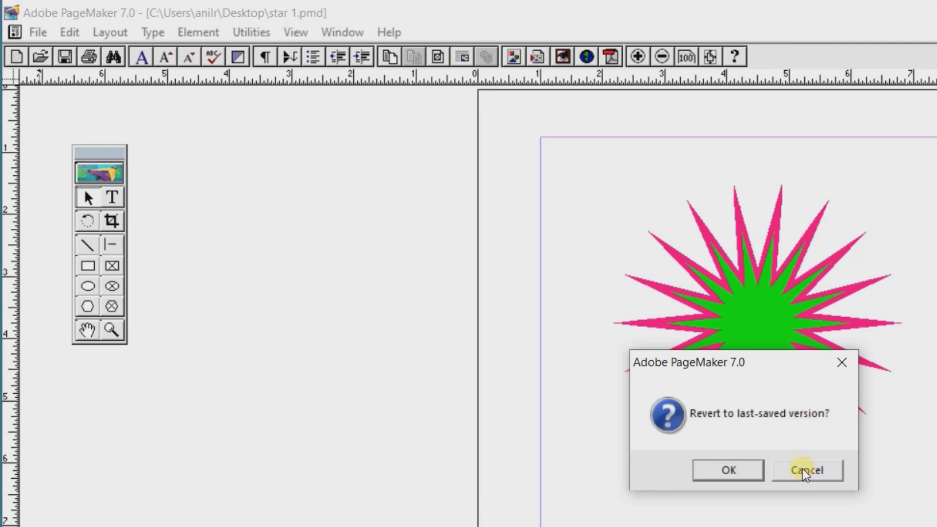
left_click(729, 470)
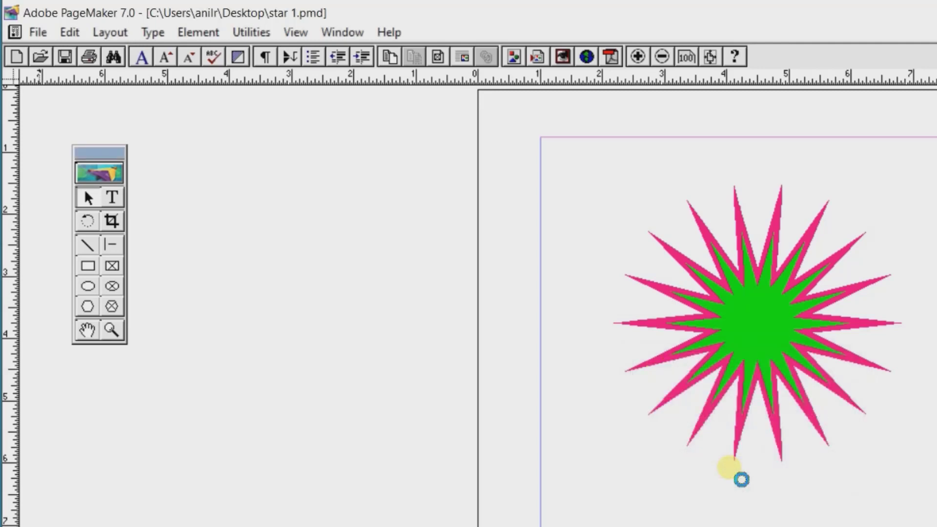
left_click(771, 325)
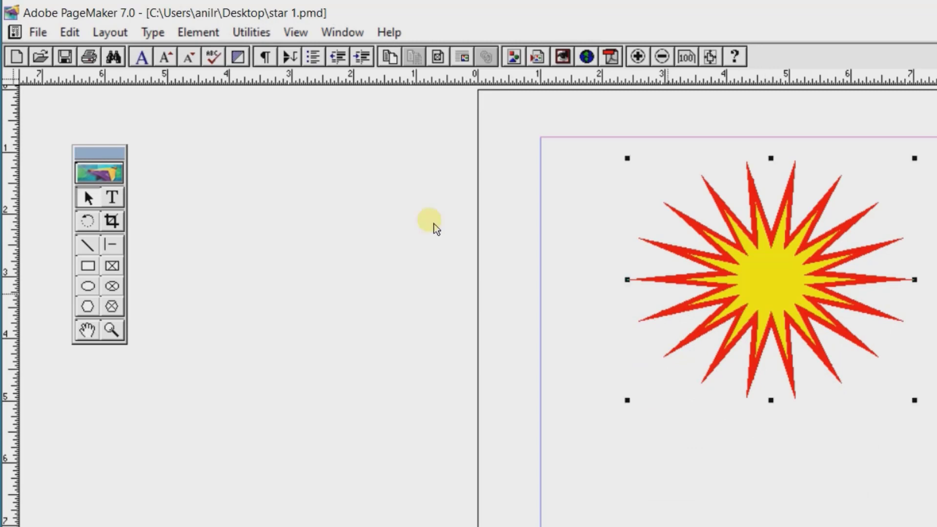
- Shrink the yellow and red star to about 3.7 by 3 in, and undo the stretch
left_click(68, 32)
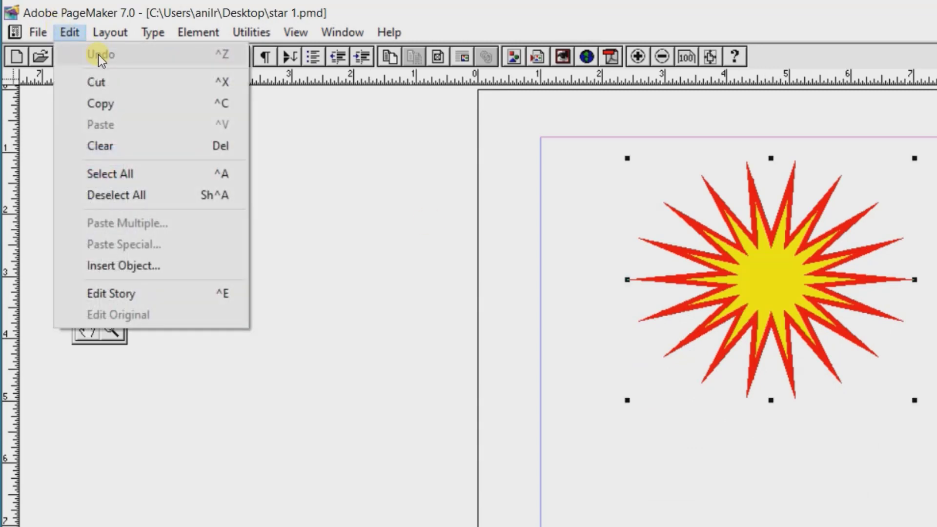
left_click(518, 239)
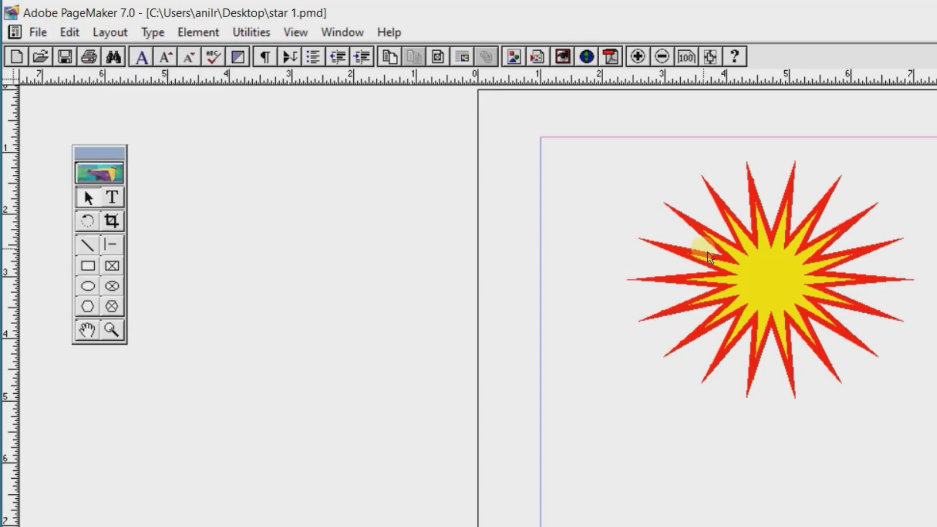
left_click(750, 288)
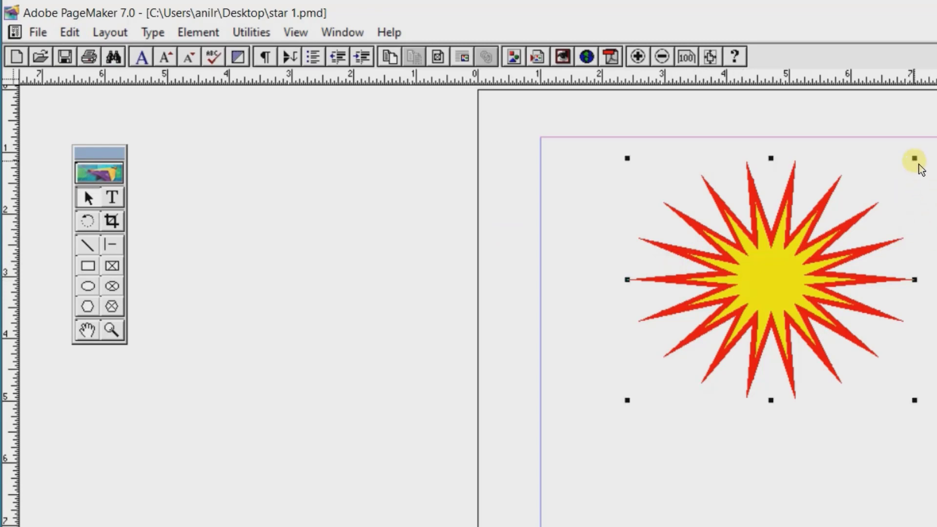
left_click_drag(917, 161, 857, 213)
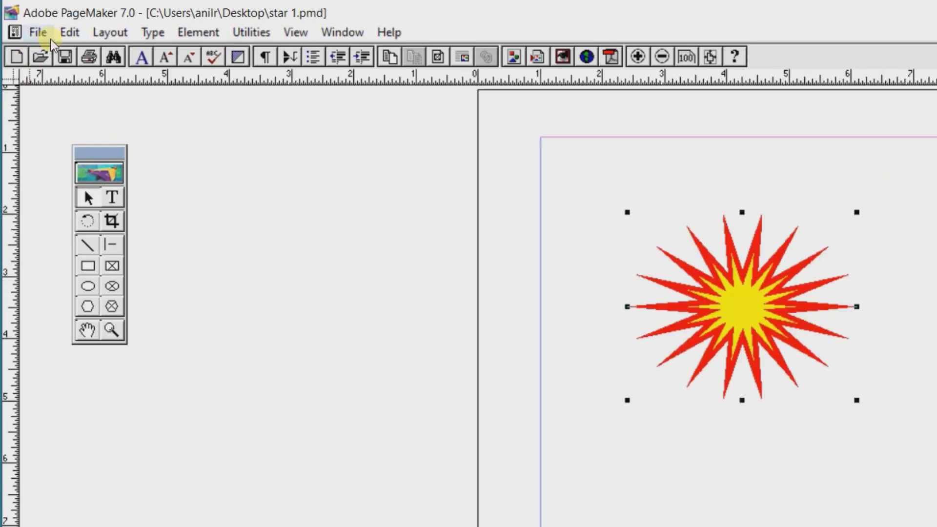
left_click(67, 32)
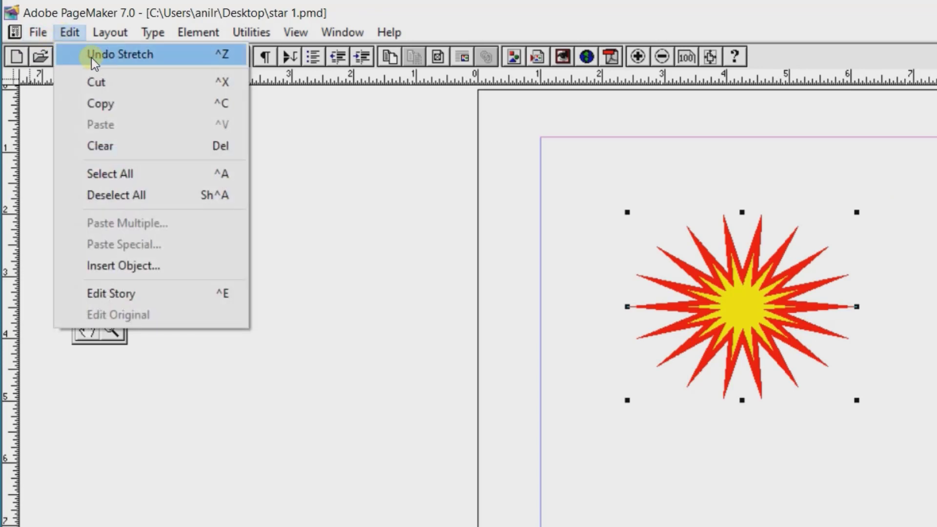
left_click(92, 57)
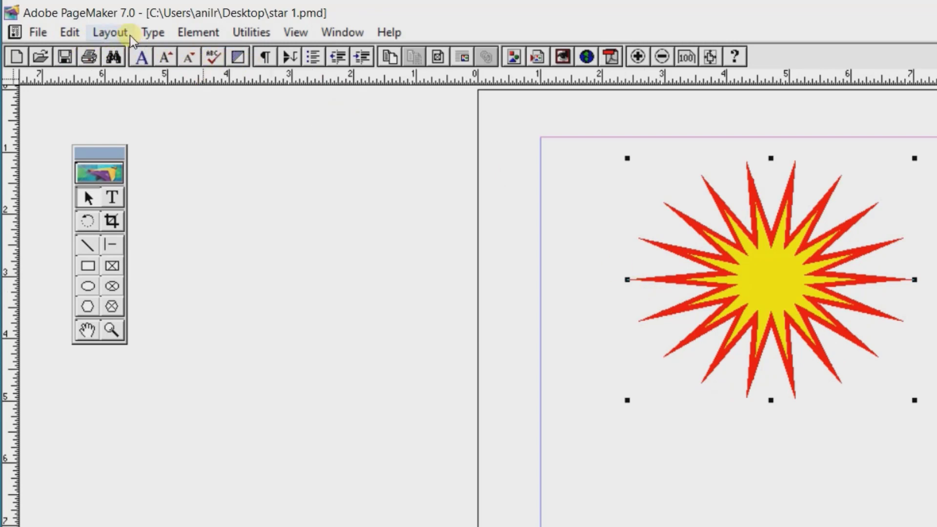
left_click(69, 33)
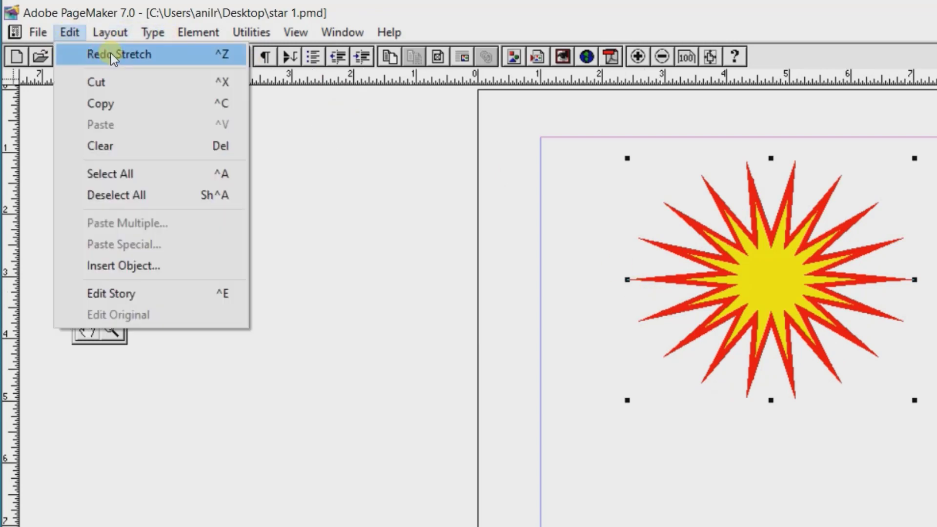
left_click(795, 251)
- Import the "paint-colors" JPEG from the Desktop as an independent graphic, including a complete copy in the publication
left_click(42, 34)
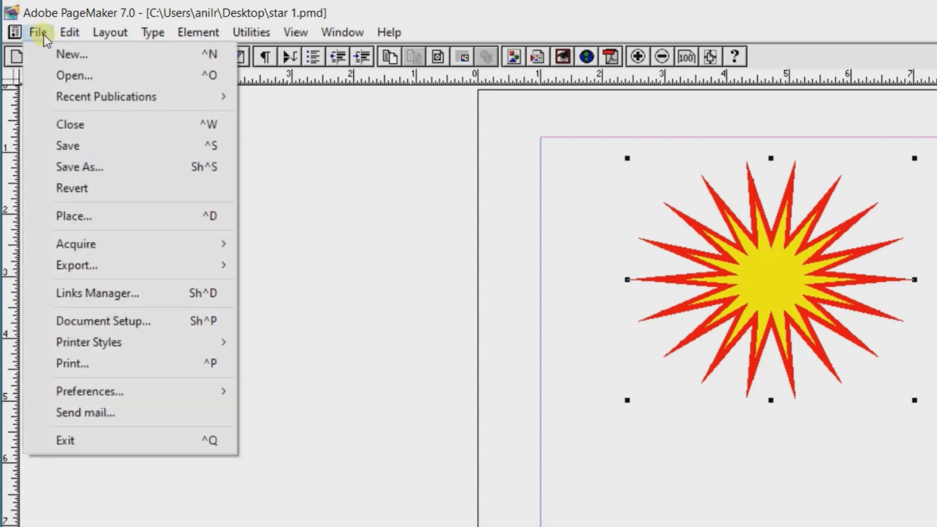
left_click(73, 217)
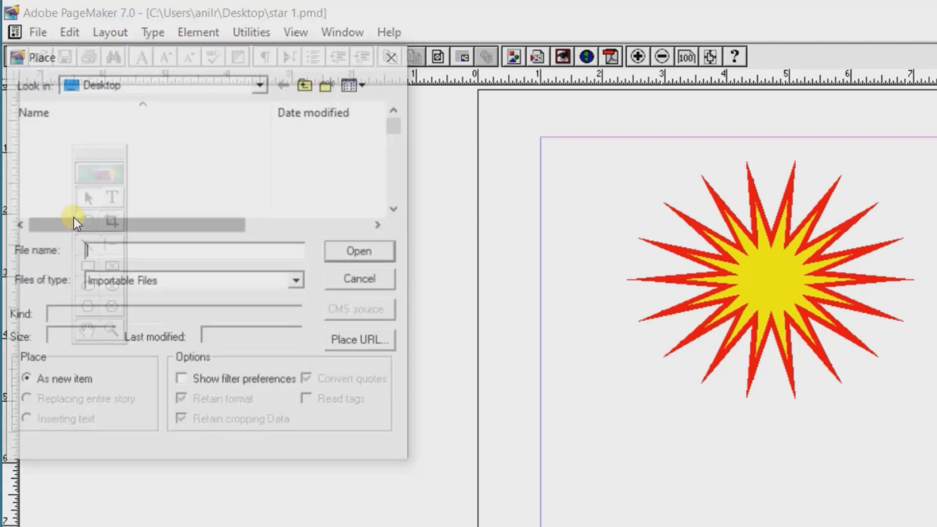
scroll(396, 132, "down", 1)
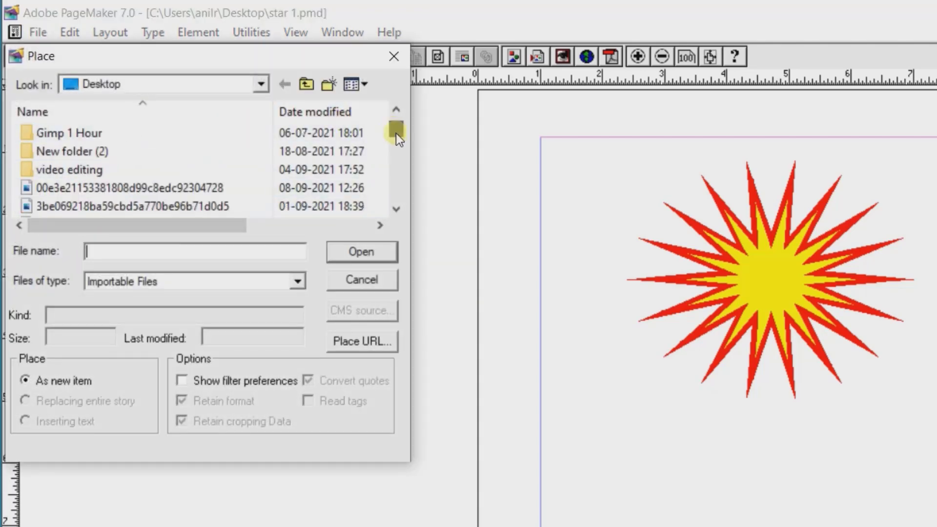
left_click_drag(396, 133, 394, 180)
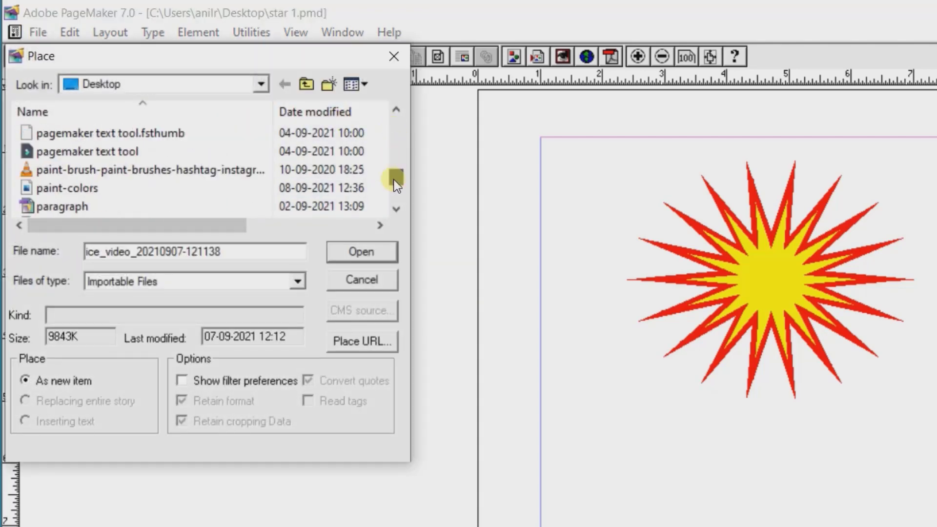
left_click(61, 191)
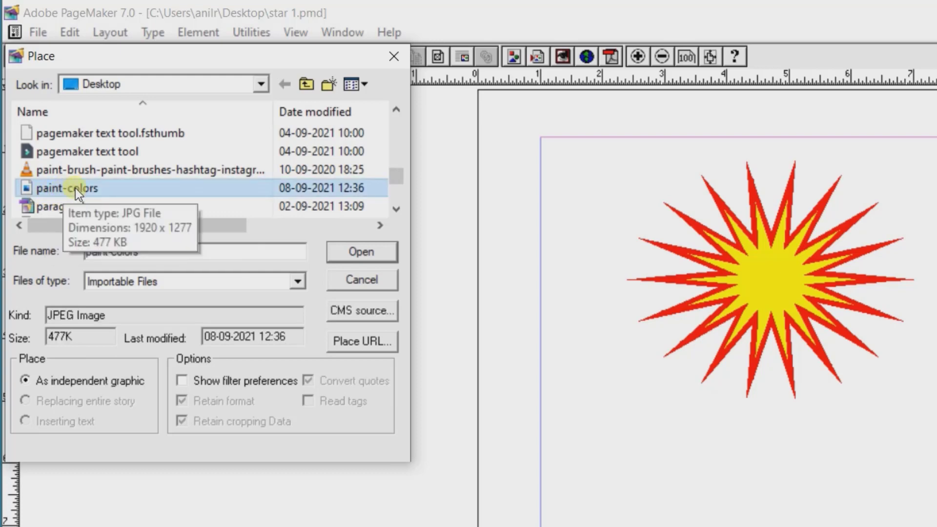
left_click(353, 254)
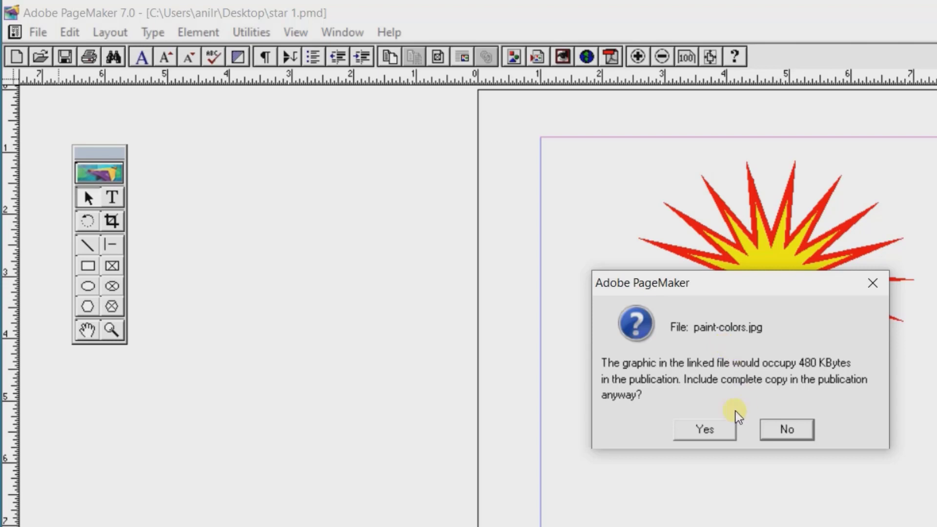
left_click(703, 431)
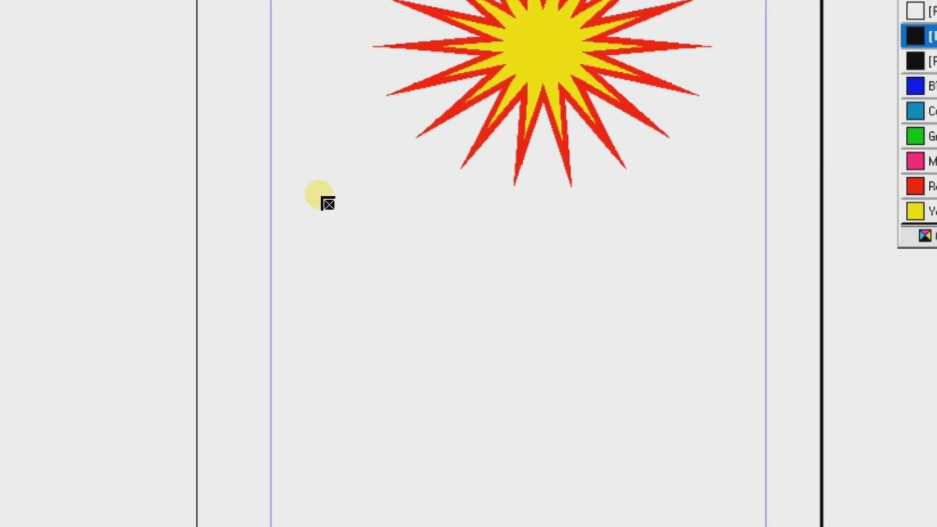
- Place the loaded paint image below the star and enlarge it to about 5.36 by 4.14 in
left_click_drag(192, 69, 343, 225)
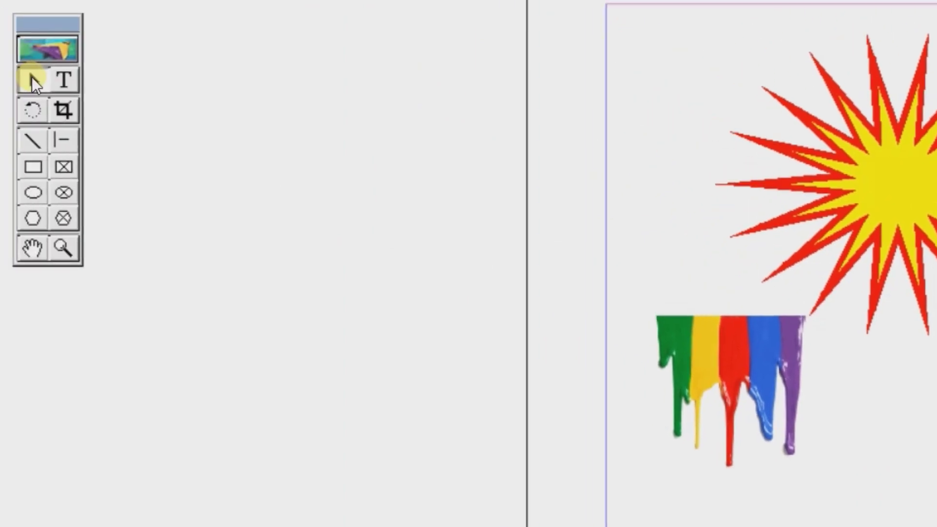
left_click(567, 280)
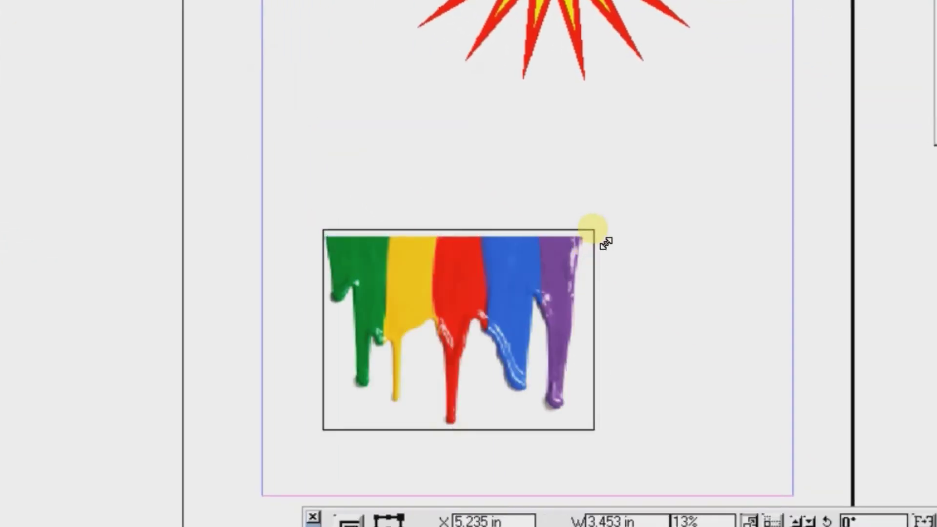
left_click_drag(592, 230, 743, 104)
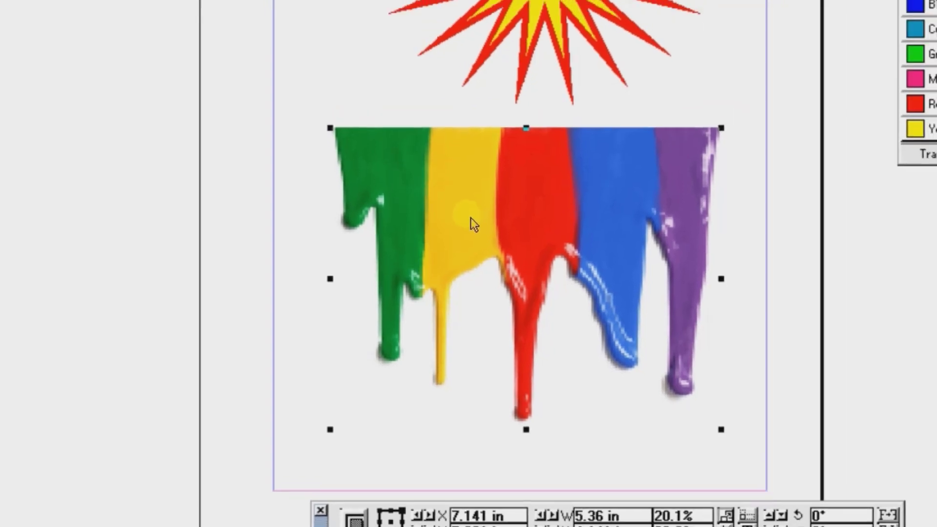
- Set the graphics display to High resolution in the general preferences
key("ctrl+k")
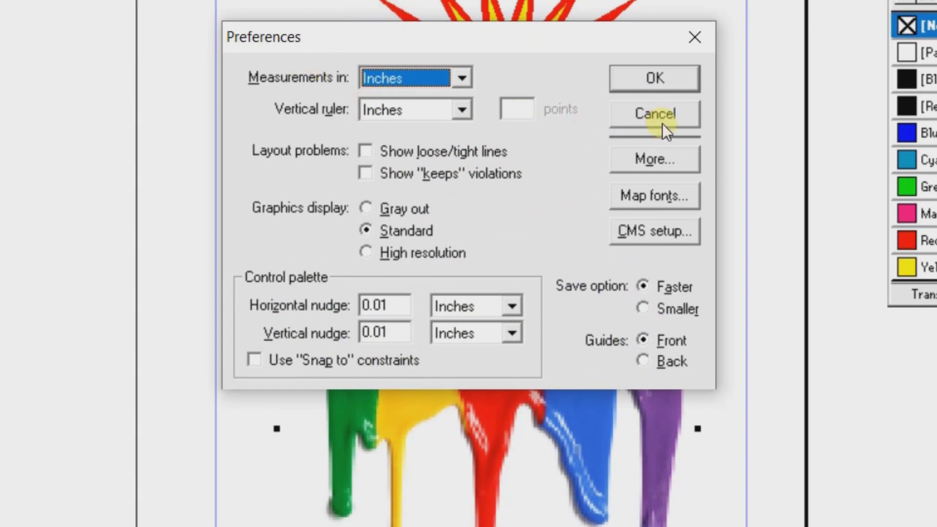
left_click(655, 120)
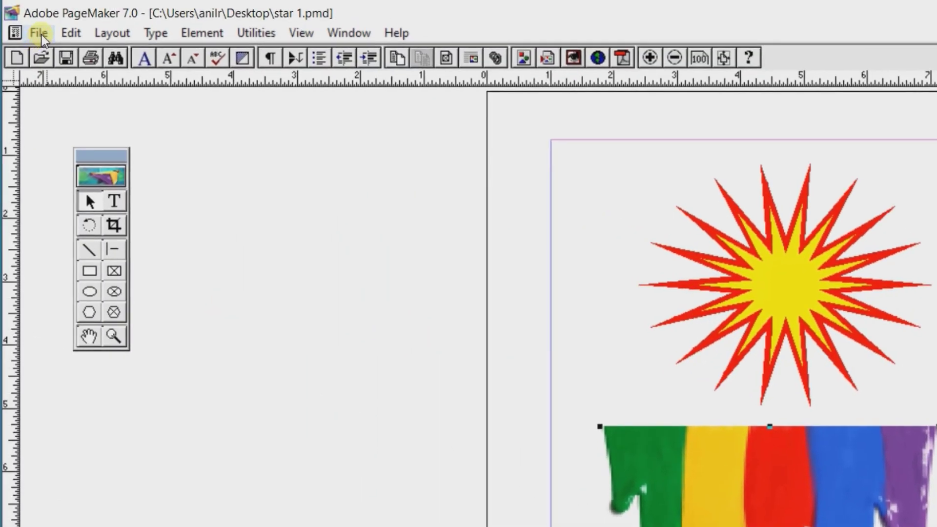
left_click(40, 33)
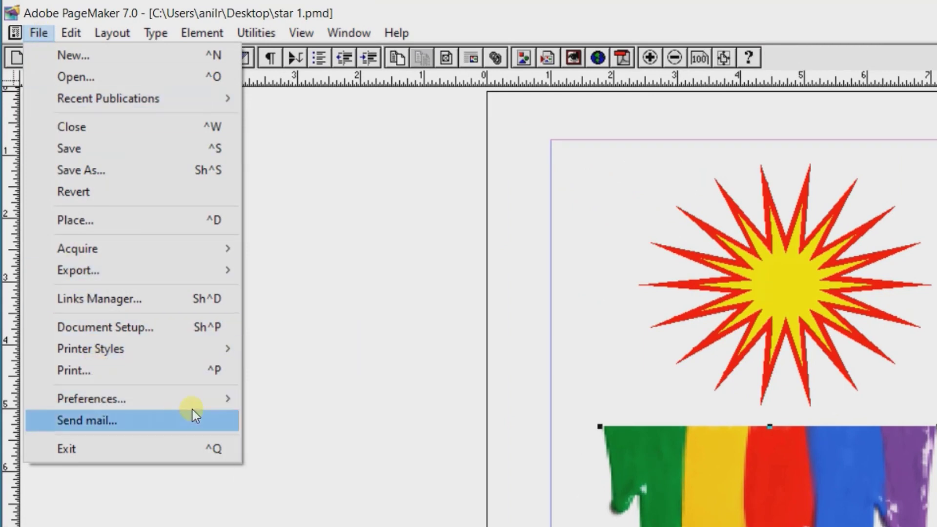
mouse_move(211, 405)
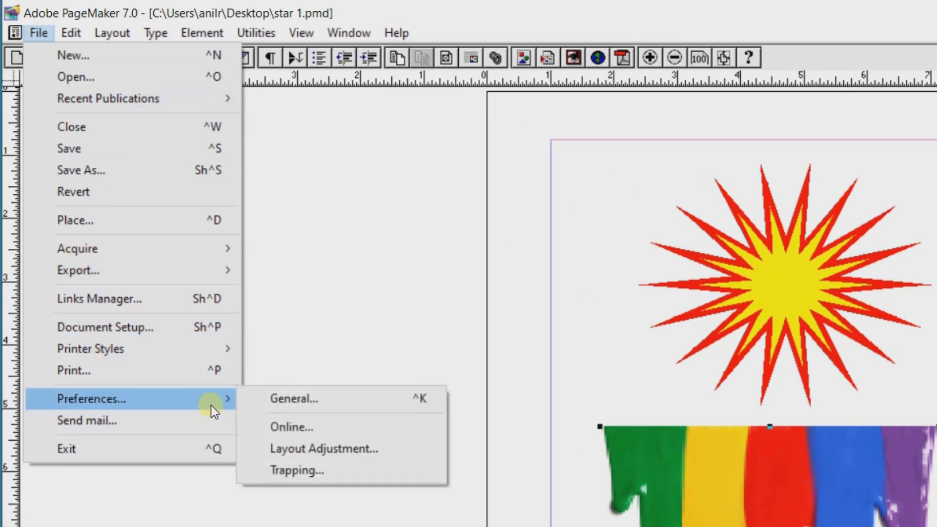
left_click(270, 399)
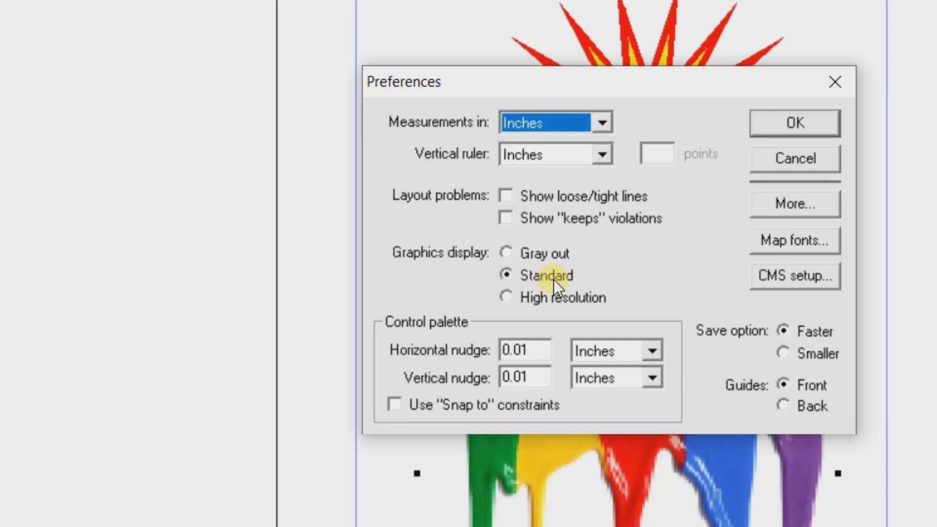
left_click(556, 298)
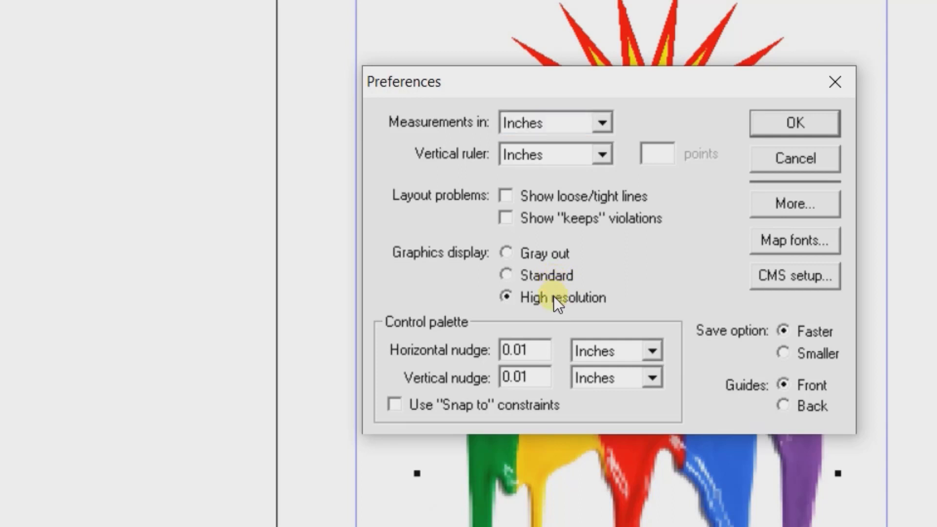
left_click(797, 125)
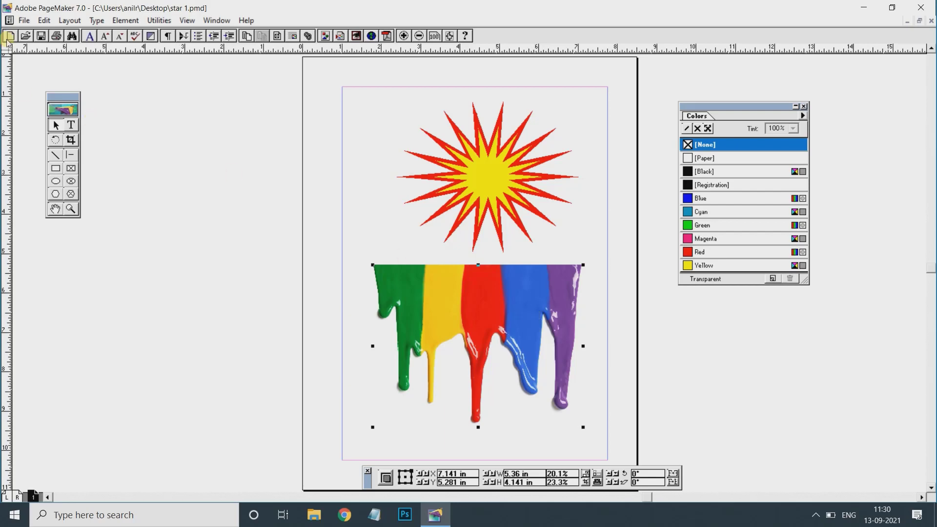
- Examine the unit choices for measurements and the vertical ruler in the general preferences, leaving without changes
key("ctrl+k")
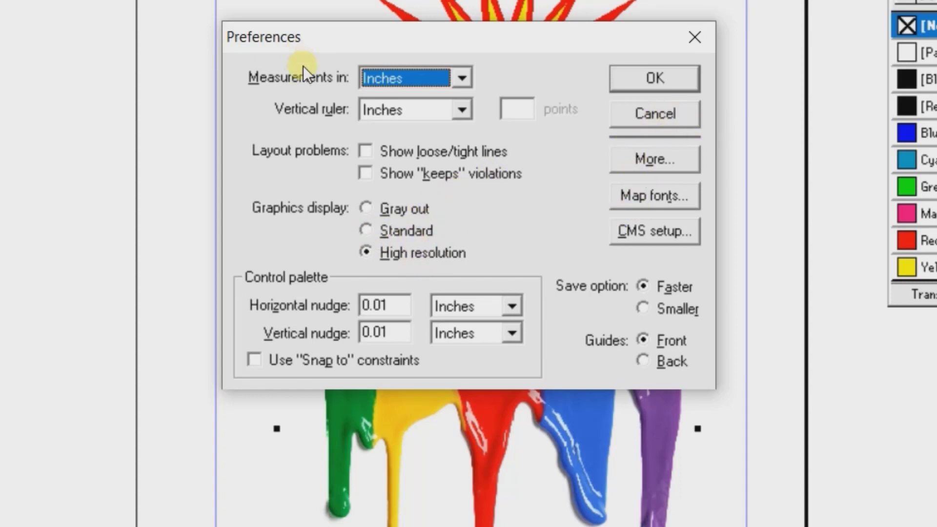
left_click(416, 78)
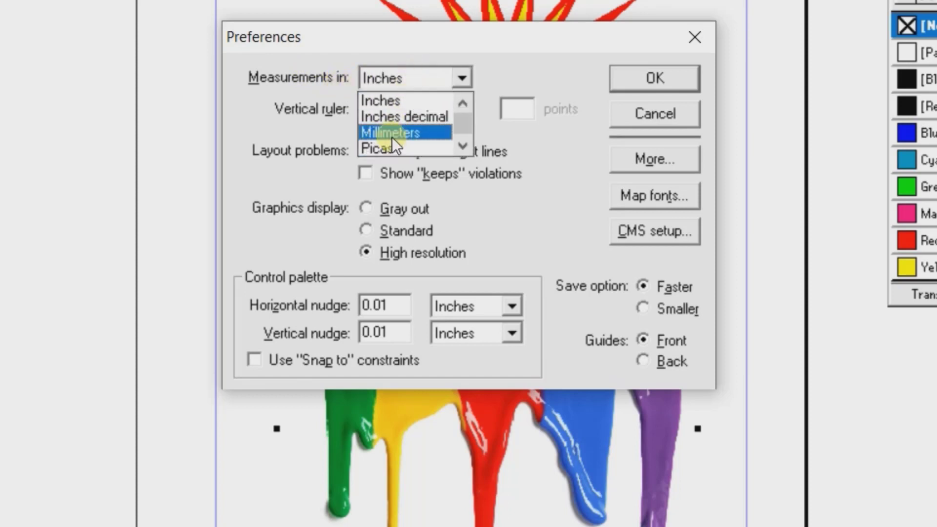
left_click(302, 122)
left_click(379, 110)
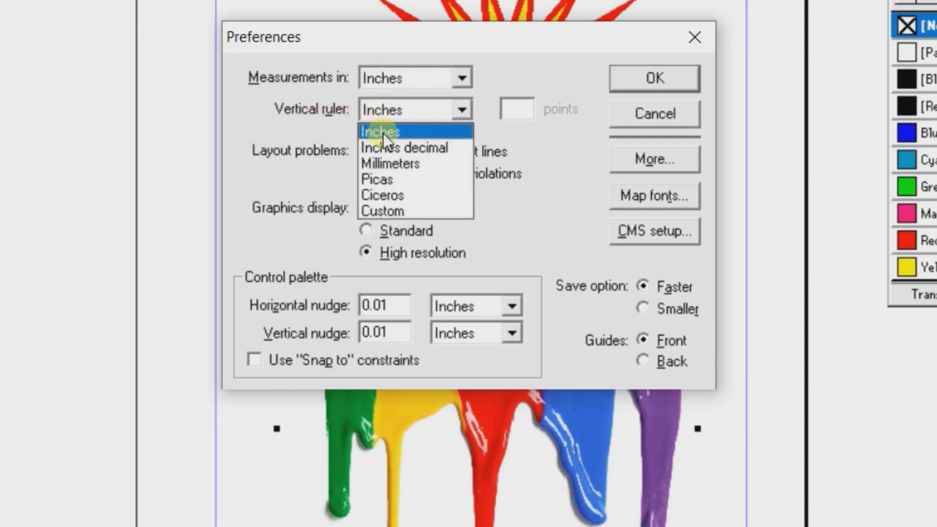
left_click(314, 162)
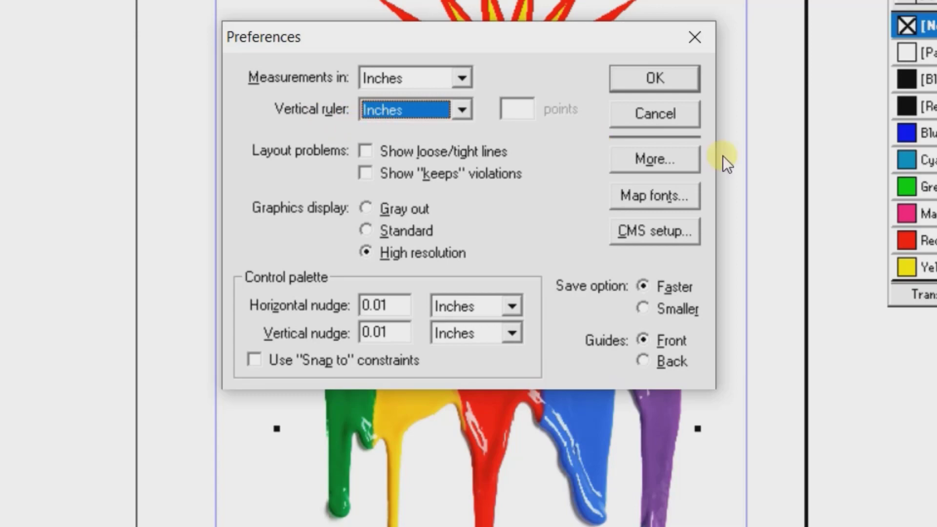
left_click(689, 116)
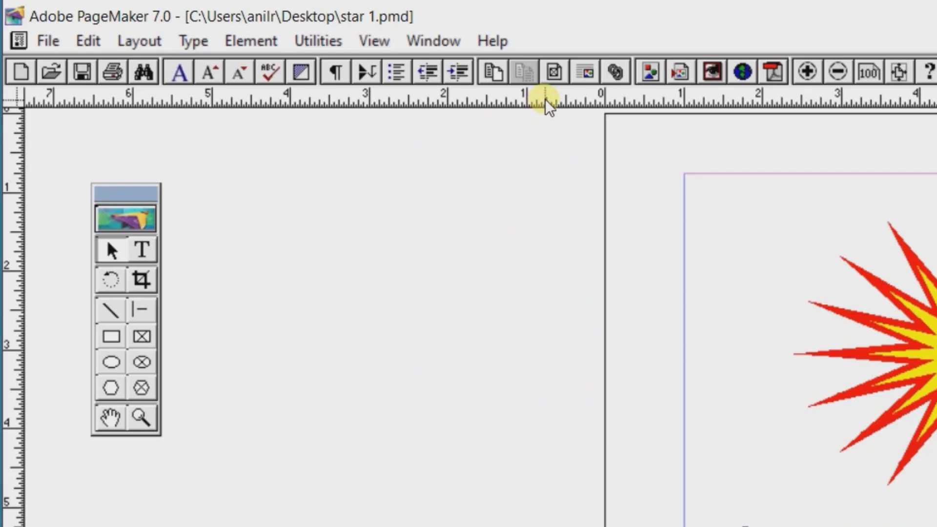
- Switch both the horizontal and the vertical ruler to Millimeters
right_click(547, 99)
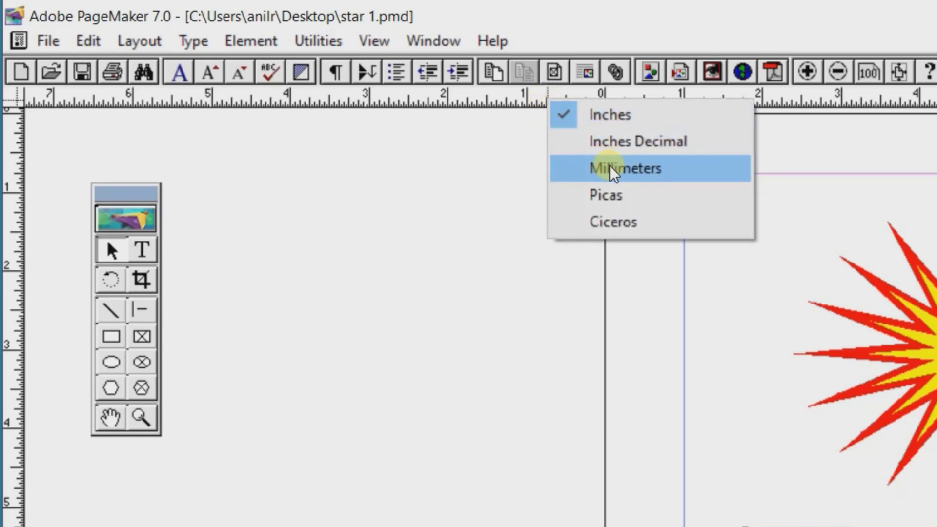
left_click(614, 173)
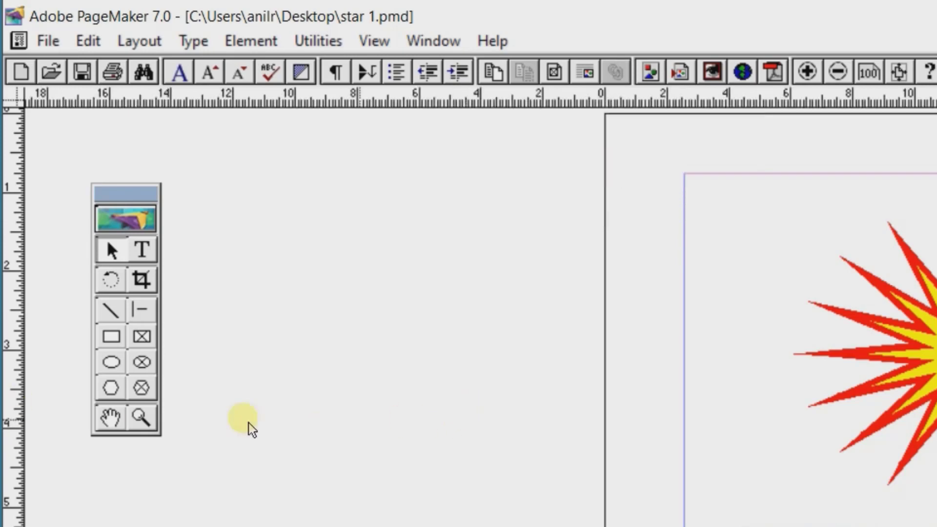
right_click(13, 385)
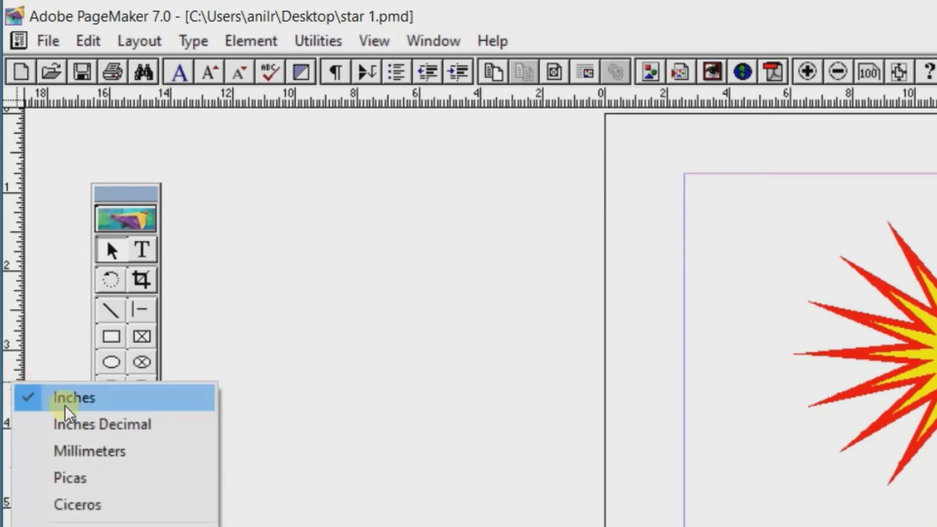
left_click(85, 452)
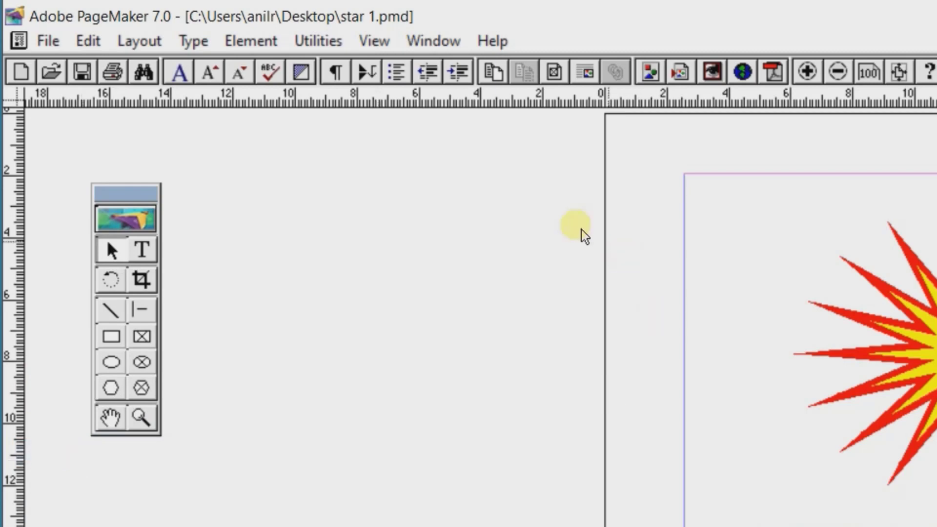
- Switch both the horizontal and the vertical ruler back to Inches
right_click(541, 102)
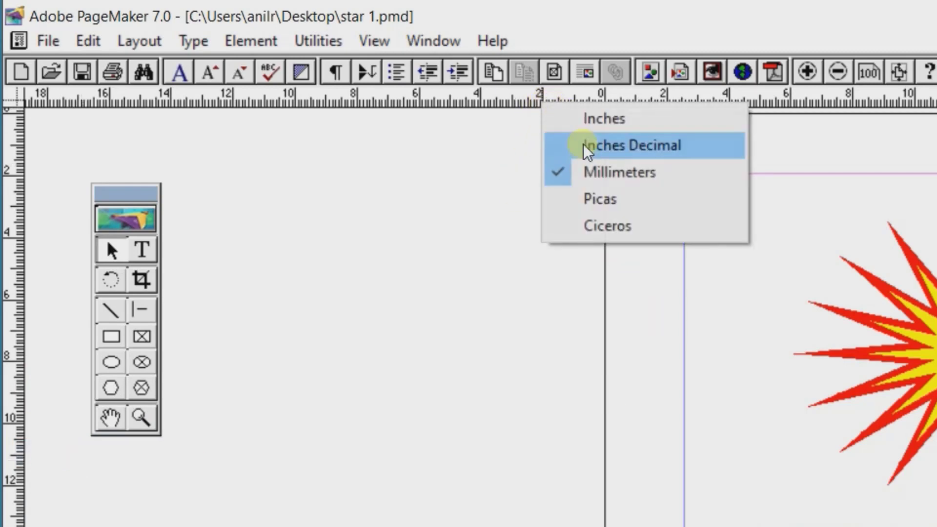
left_click(590, 120)
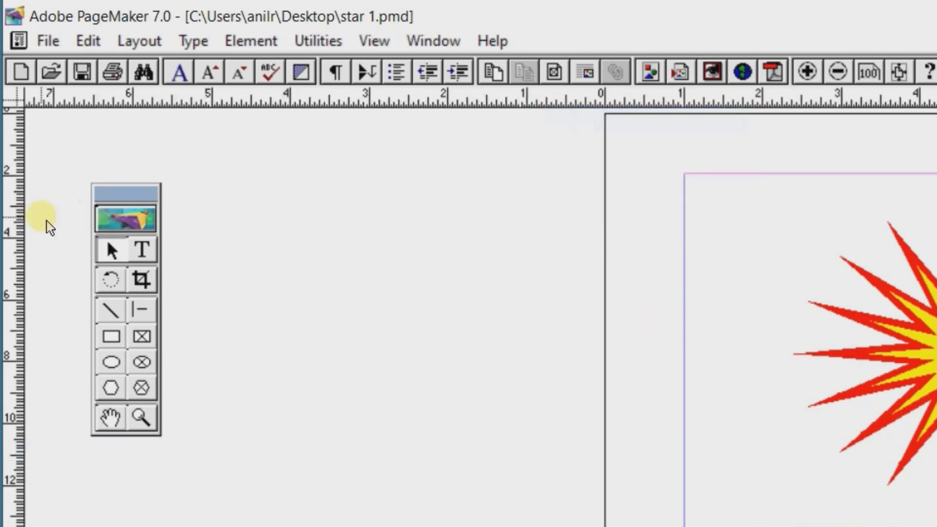
right_click(16, 220)
left_click(67, 230)
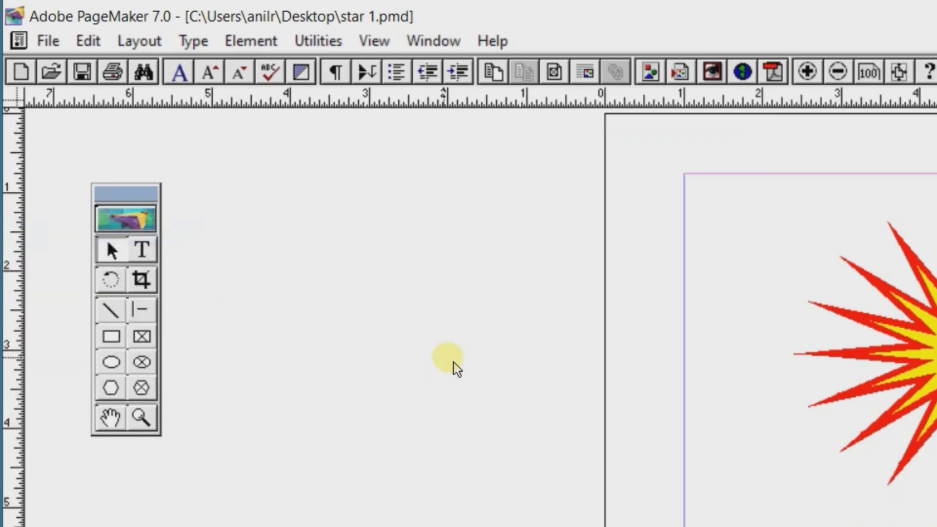
left_click(48, 41)
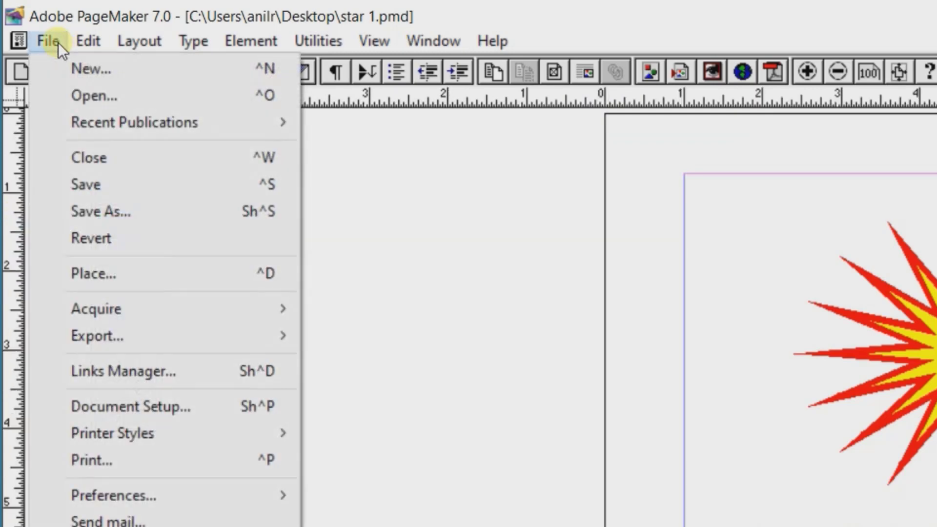
mouse_move(156, 336)
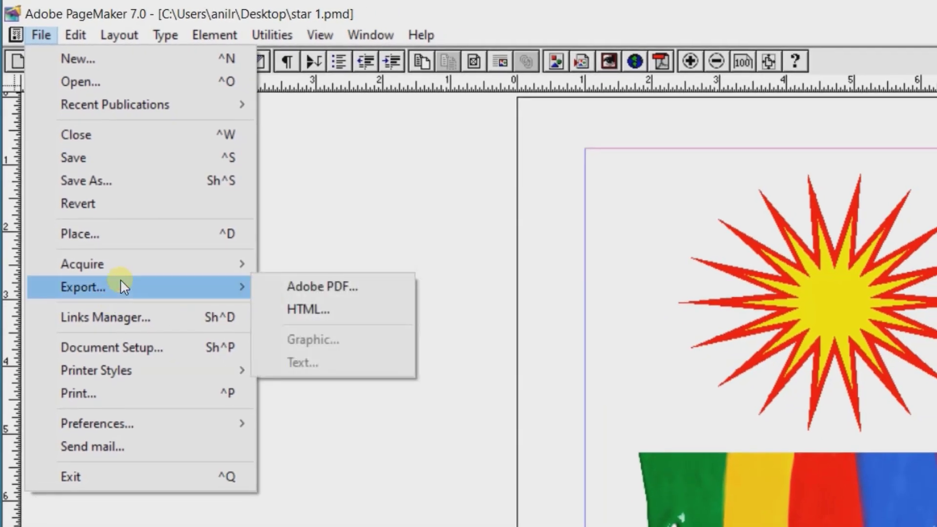
mouse_move(102, 372)
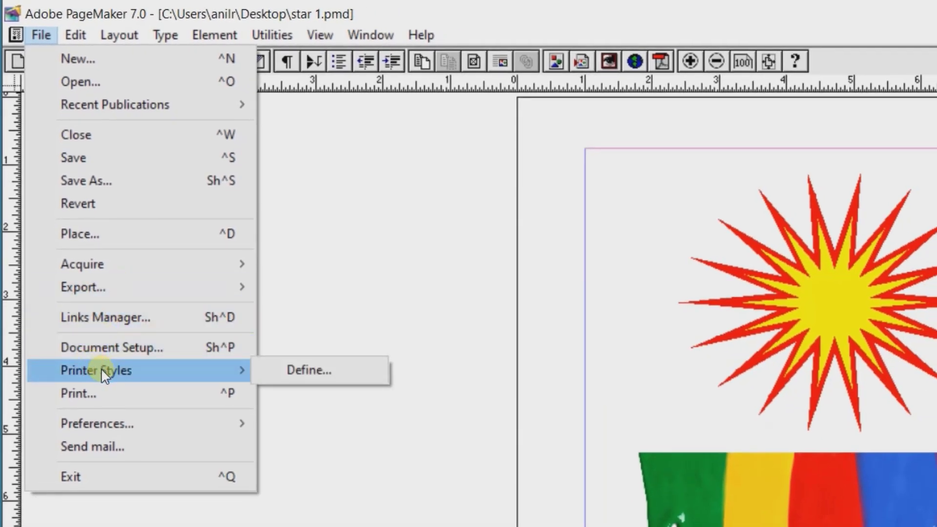